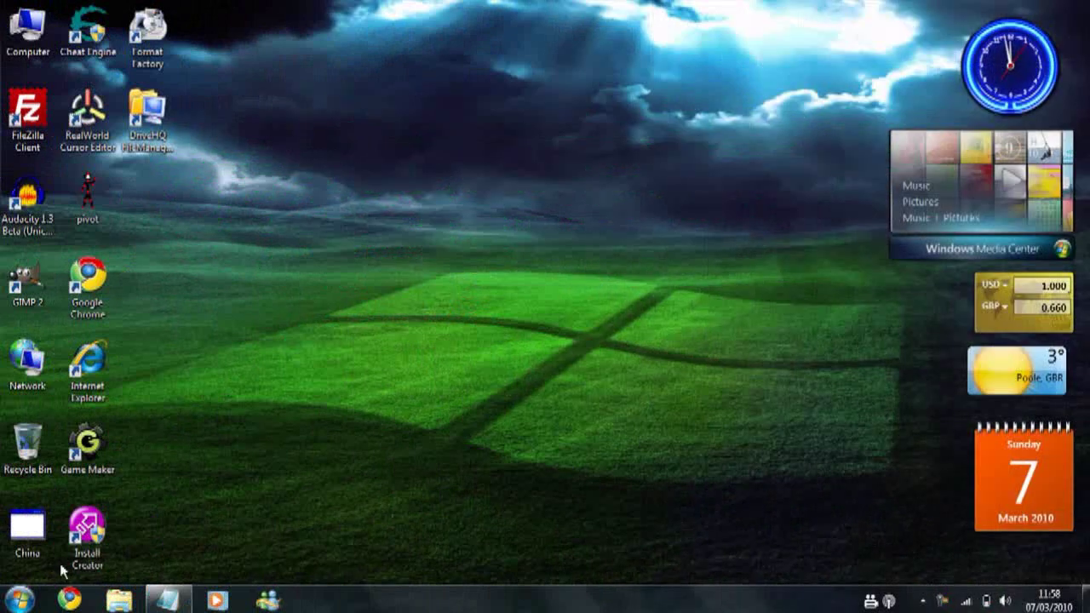
Launch PowerPoint 2007 from the Start menu and delete the first slide's title and subtitle placeholders.
left_click(17, 601)
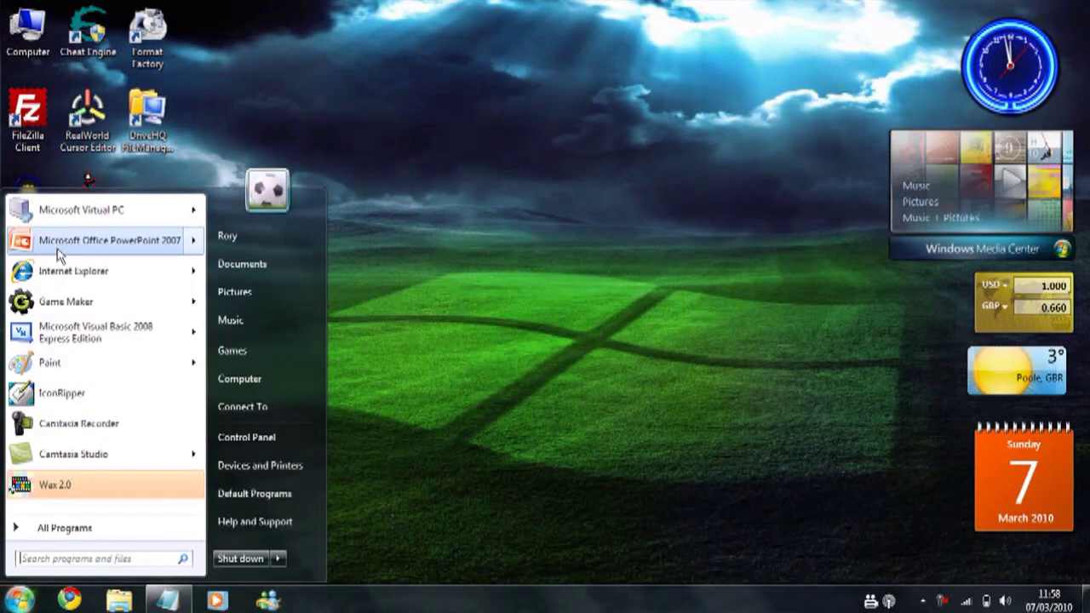
left_click(58, 249)
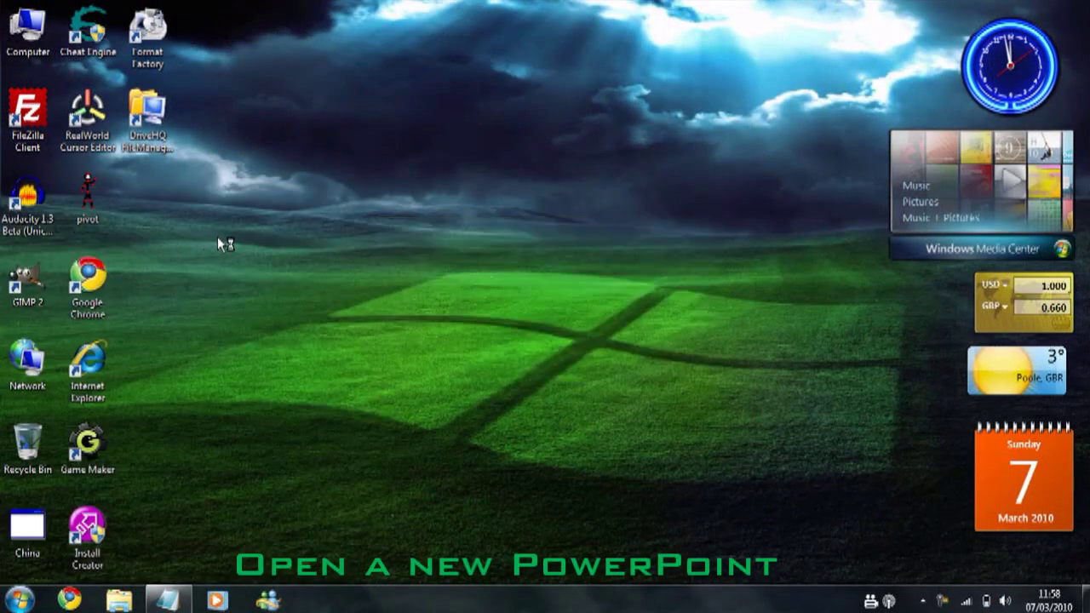
left_click(631, 354)
left_click(637, 359)
mouse_move(378, 194)
left_mouse_down()
mouse_move(836, 430)
mouse_move(858, 453)
left_mouse_up()
key("Delete")
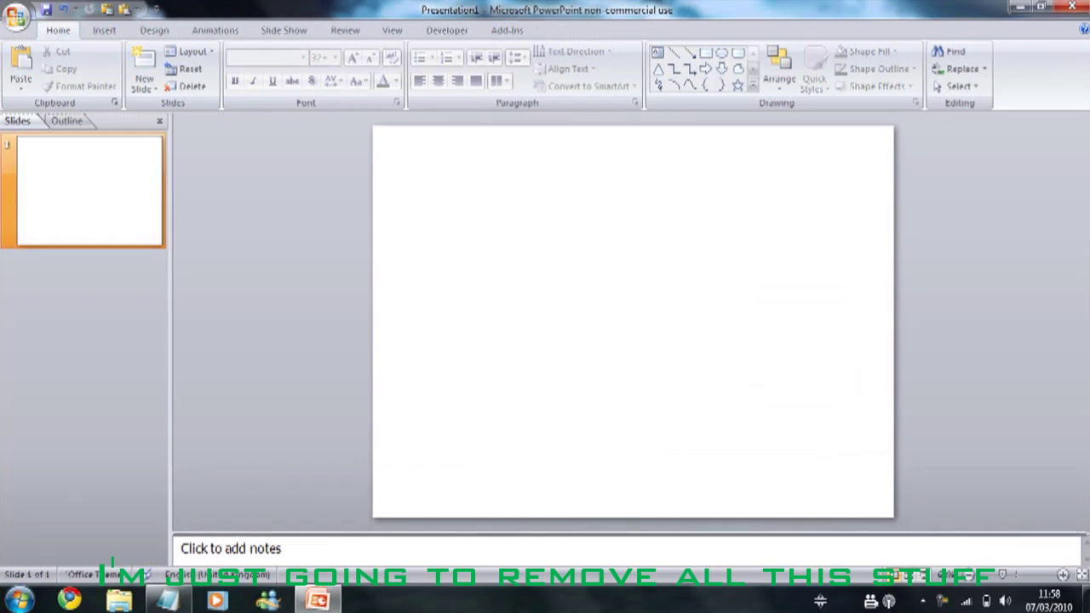
Collapse the notes area, narrow the thumbnail pane, and add a new second slide.
left_click_drag(820, 534, 818, 563)
left_click_drag(171, 387, 32, 374)
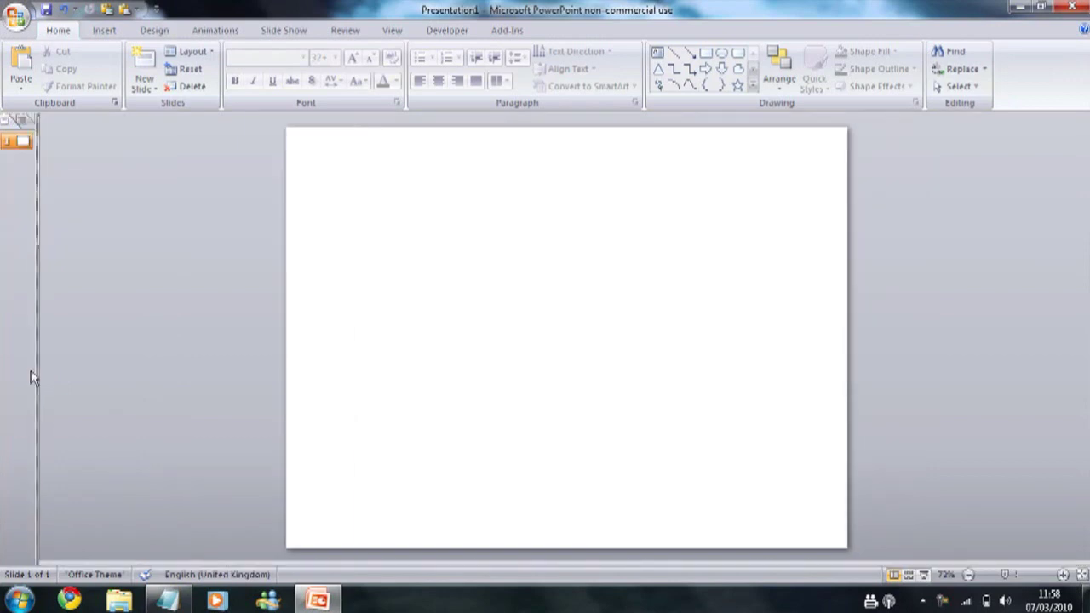
right_click(18, 159)
left_click(46, 220)
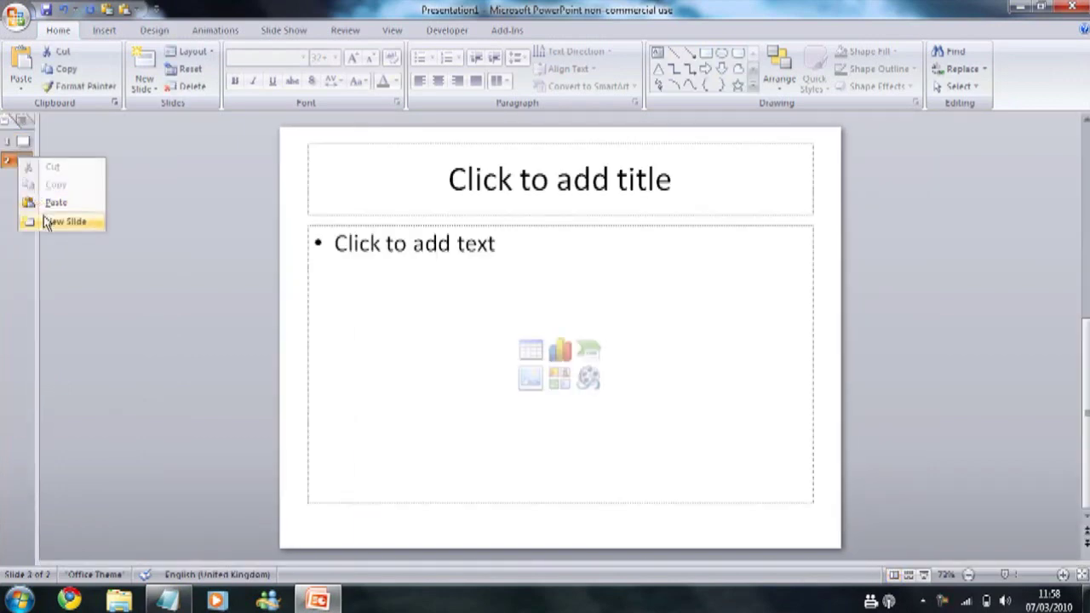
Title the new slide 'Signed In!', delete its body placeholder, and return to slide 1.
left_click(456, 181)
type("S")
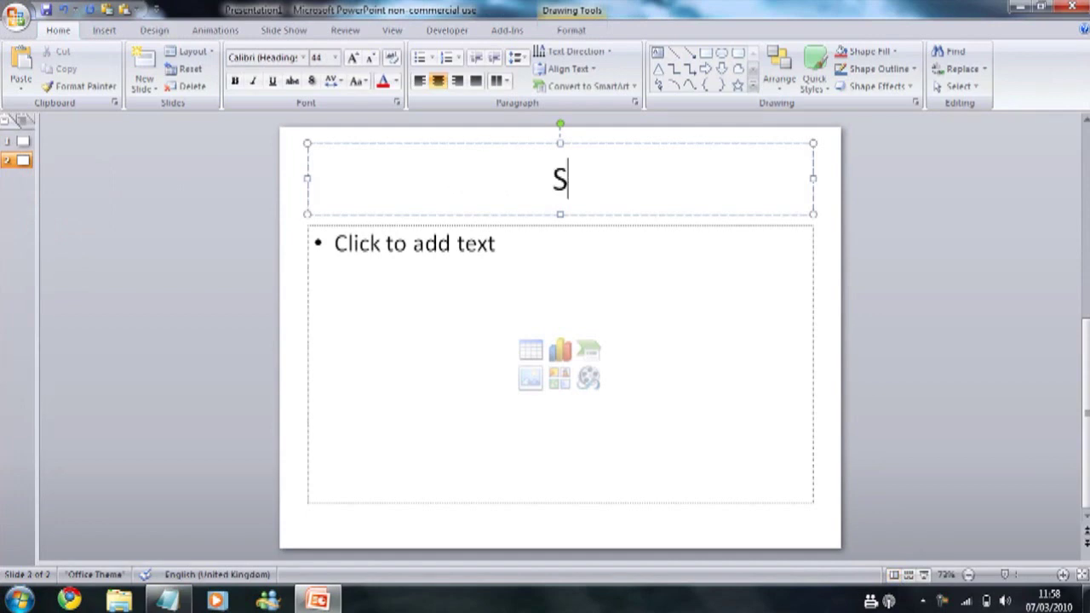
type("igned In!")
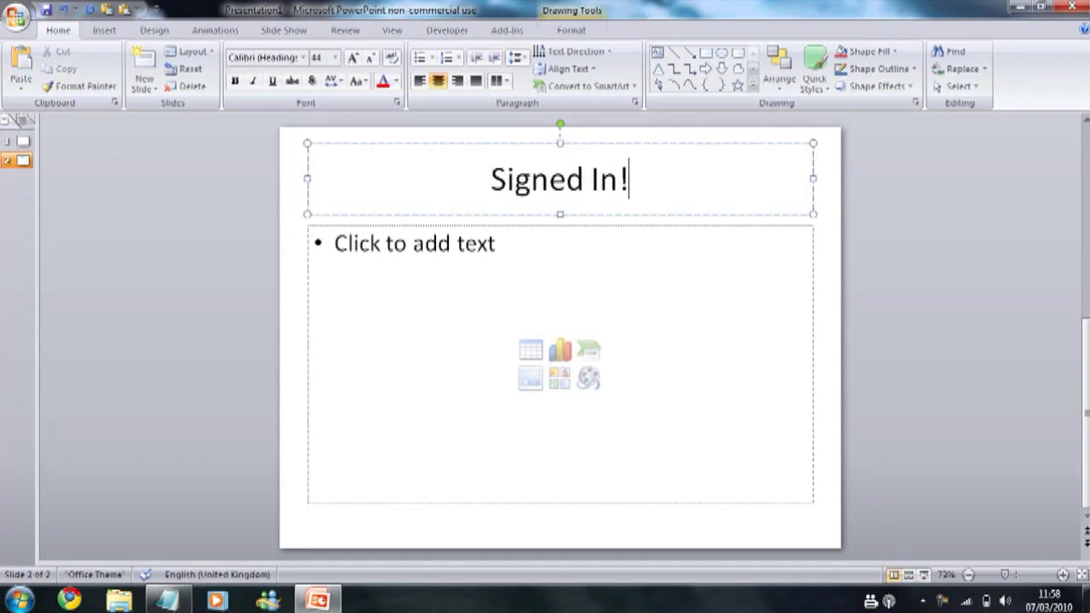
left_click(440, 226)
left_click(433, 226)
key("Delete")
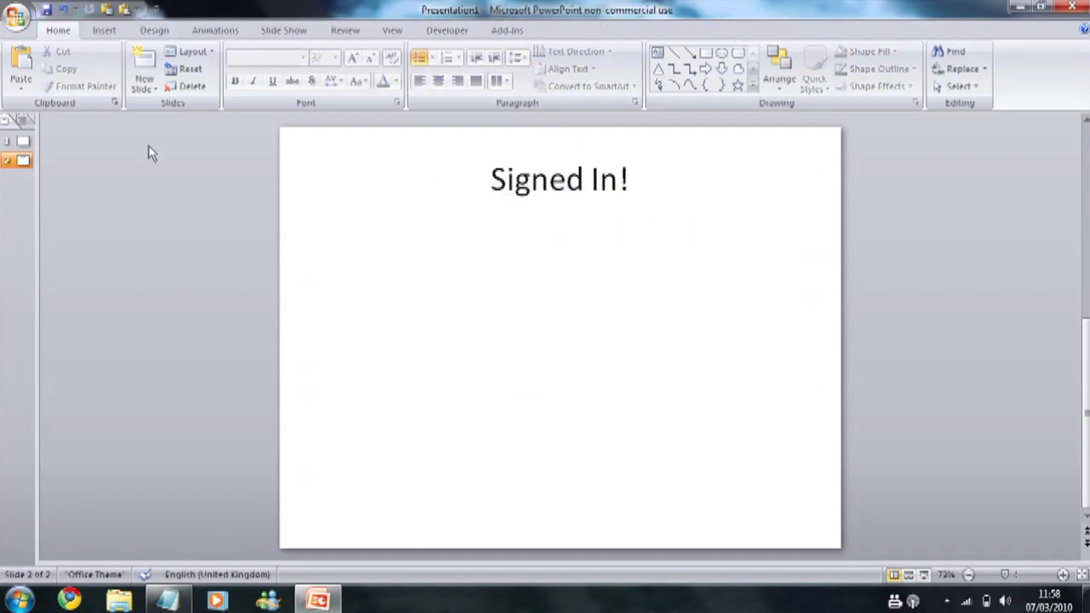
left_click(24, 143)
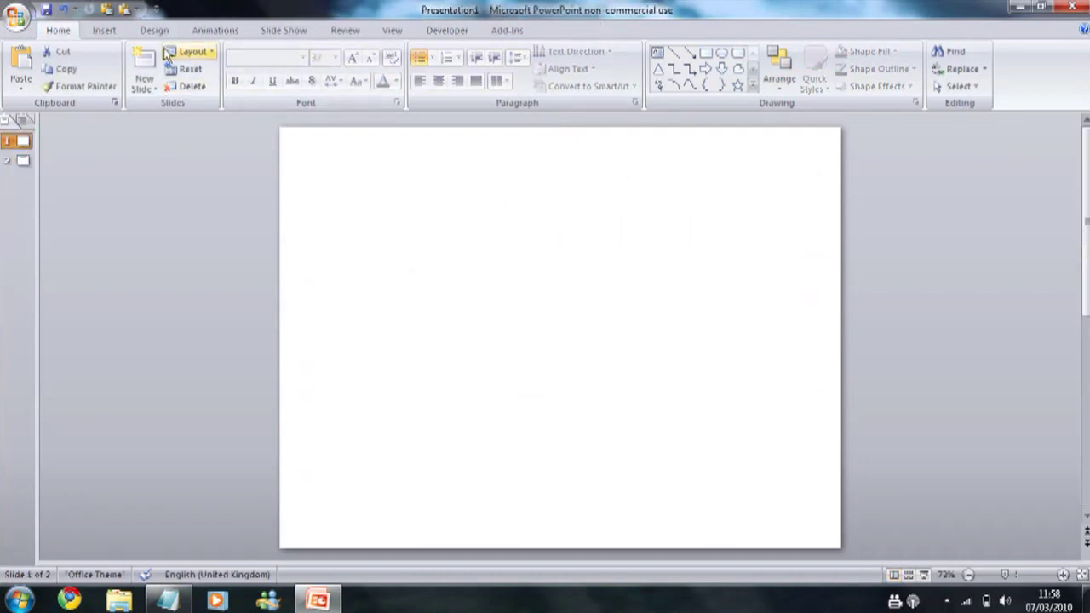
Draw an ActiveX TextBox control across the middle of slide 1 and show its Properties.
left_click(448, 34)
left_click(165, 61)
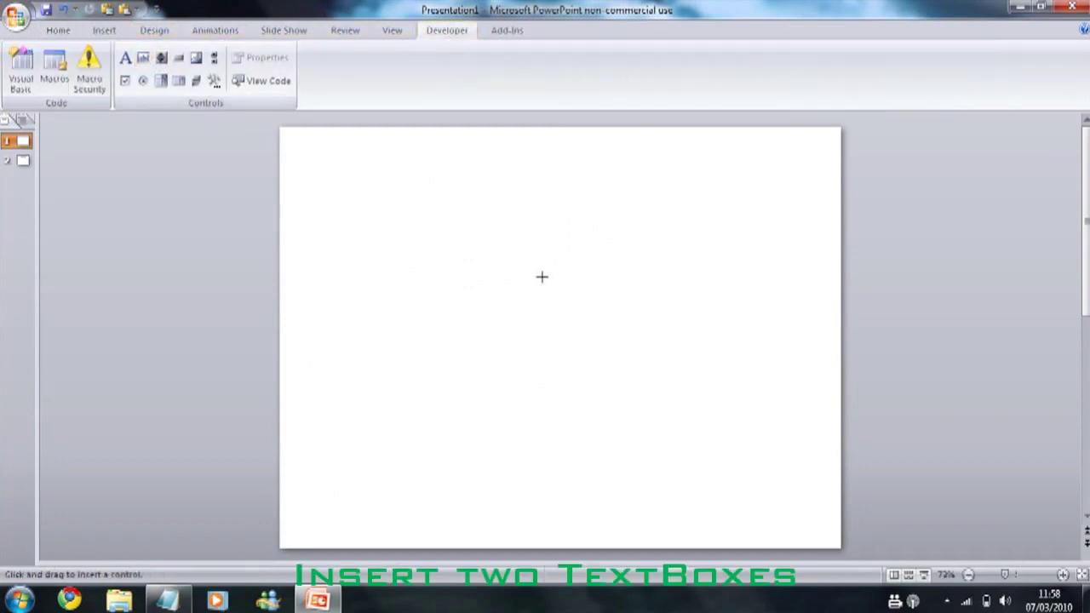
mouse_move(472, 261)
left_mouse_down()
mouse_move(679, 280)
mouse_move(637, 270)
left_mouse_up()
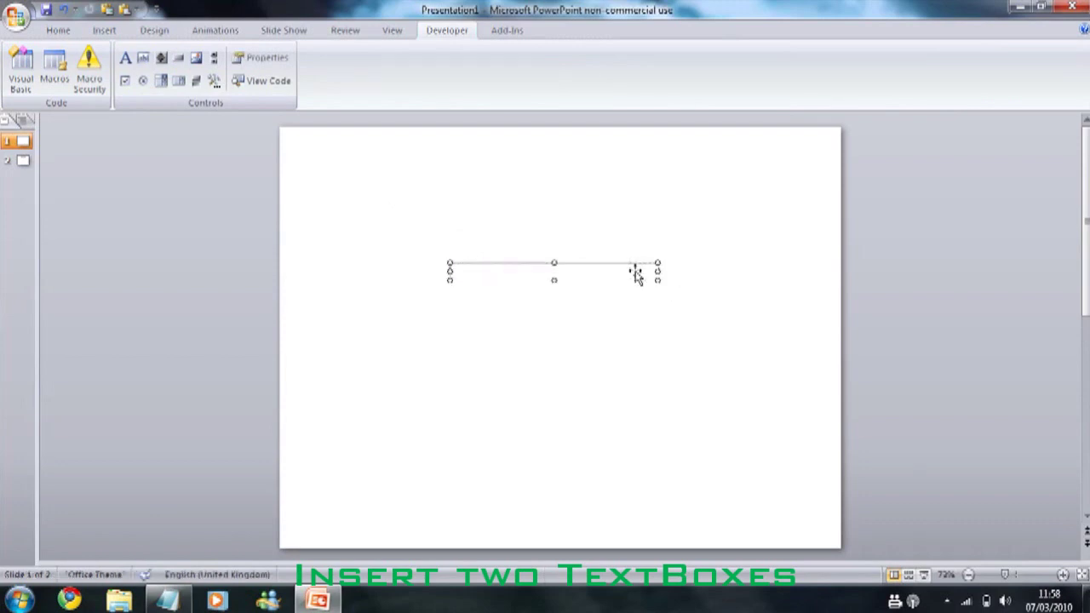
right_click(637, 271)
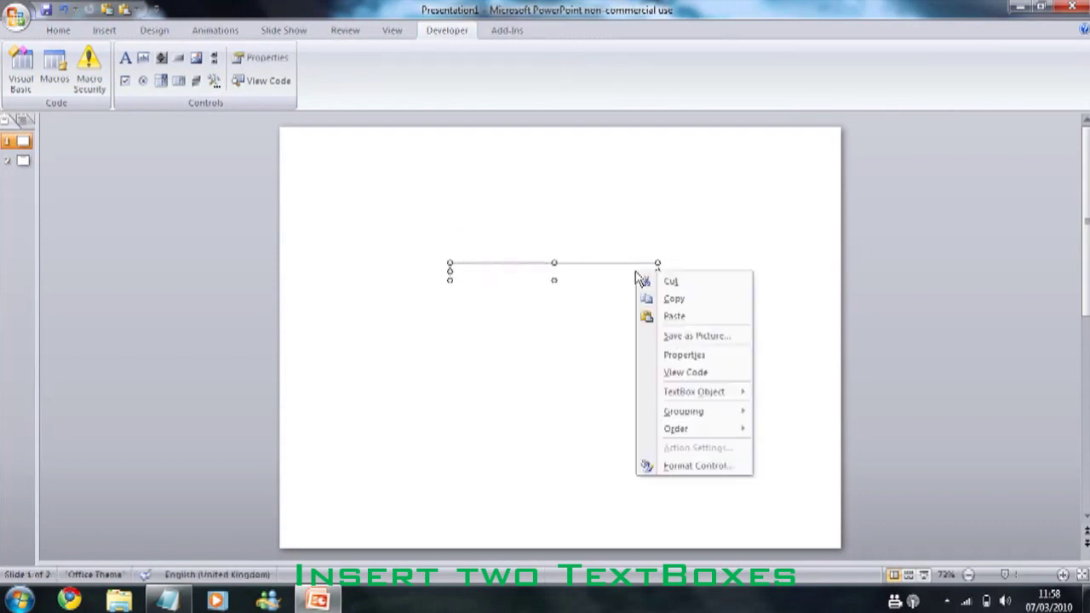
left_click(672, 354)
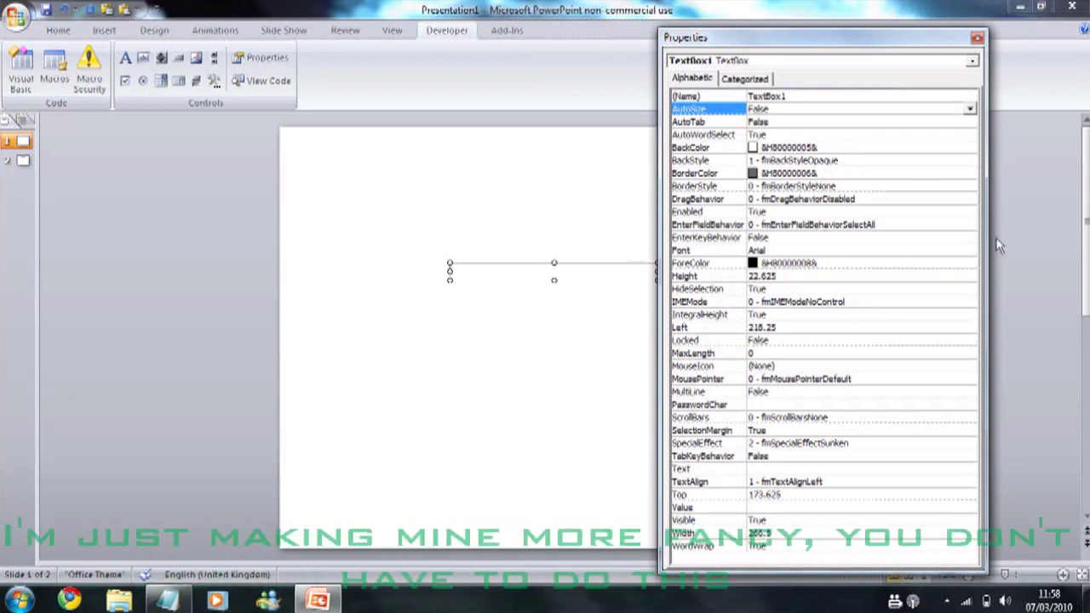
Set the text box's Font property to DFQuake.
double_click(971, 252)
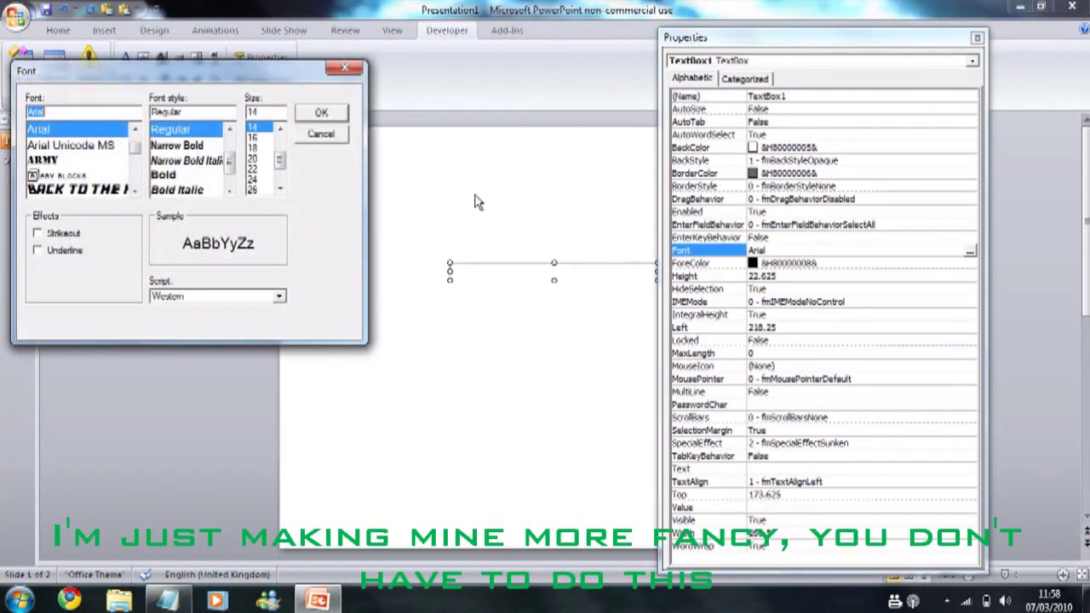
scroll(140, 162, "down", 3)
scroll(140, 161, "down", 3)
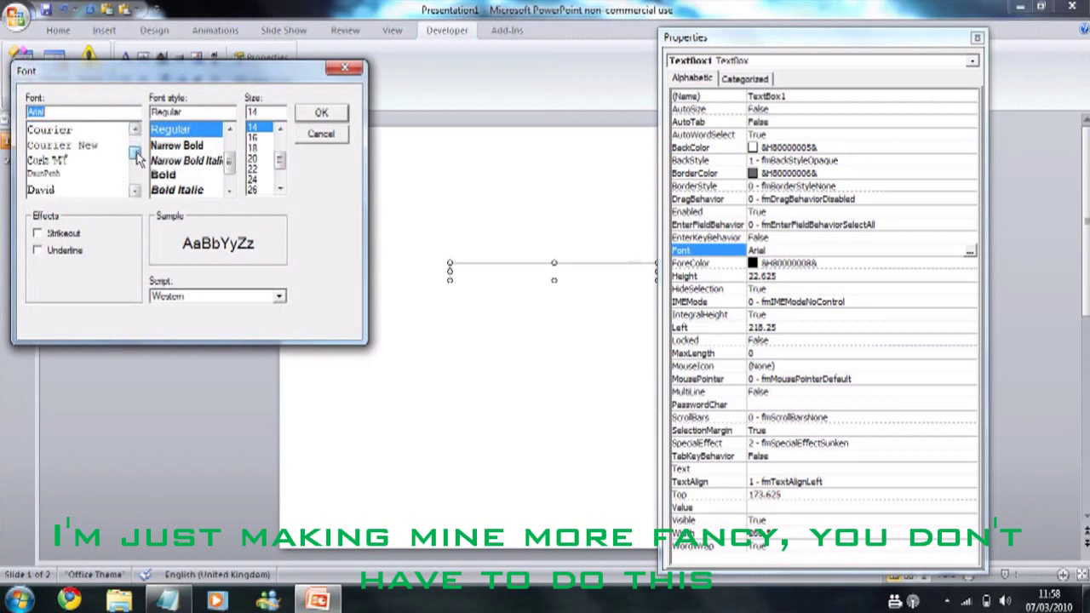
scroll(140, 161, "down", 3)
scroll(138, 160, "down", 3)
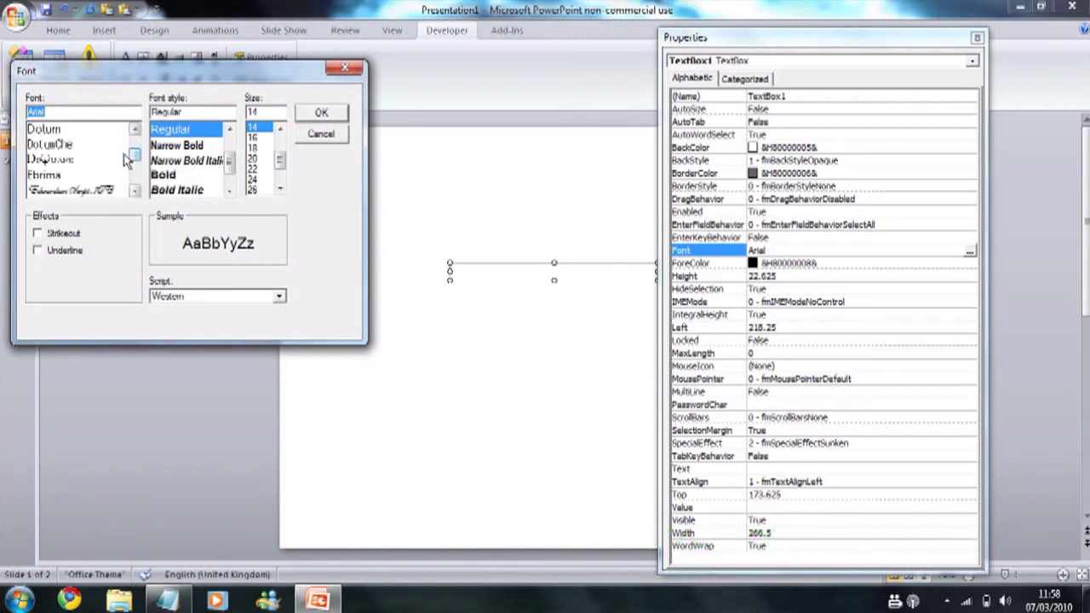
left_click(83, 160)
left_click(321, 113)
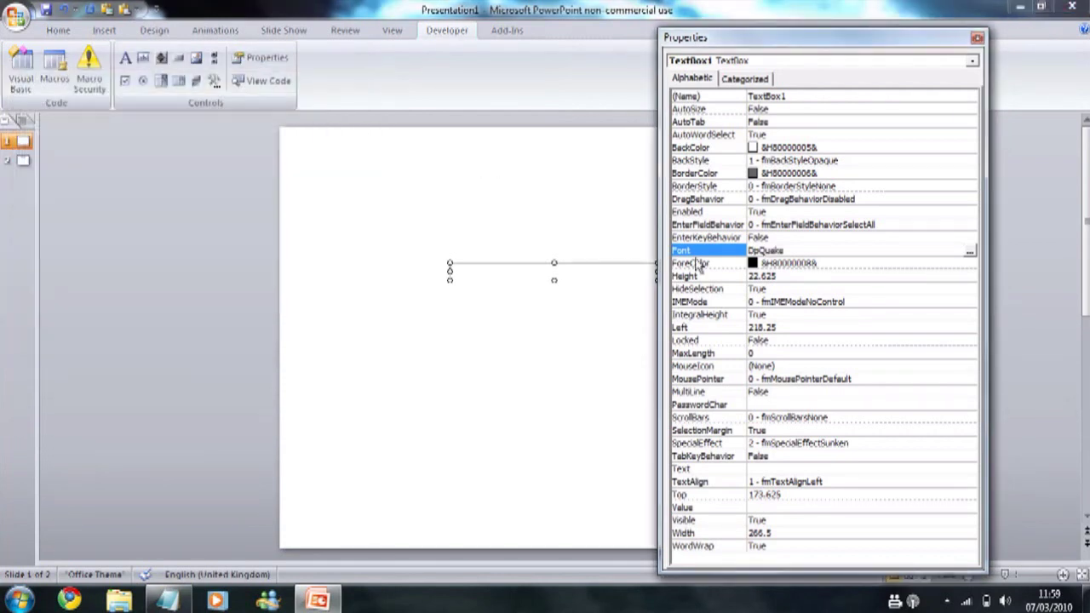
Give the text box a Single border style with an Active Title Bar border colour.
double_click(788, 187)
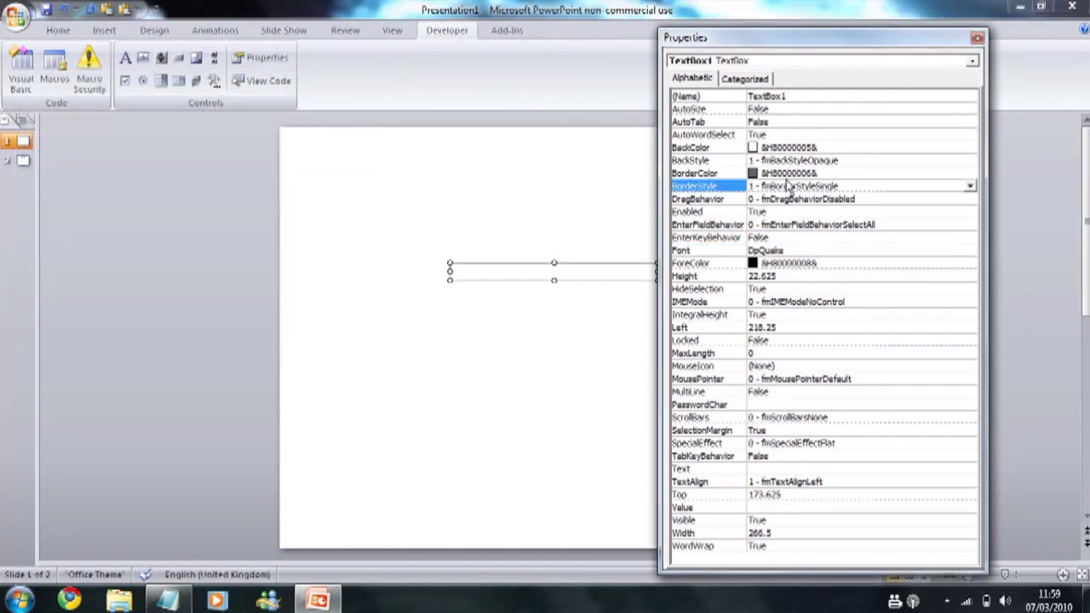
left_click(788, 175)
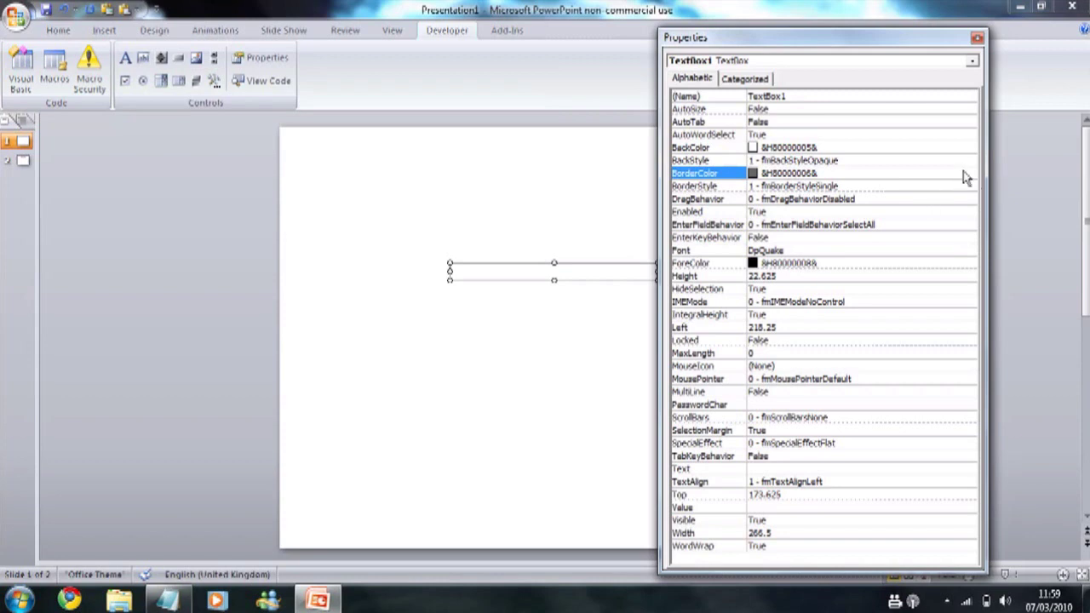
left_click(970, 173)
left_click(889, 228)
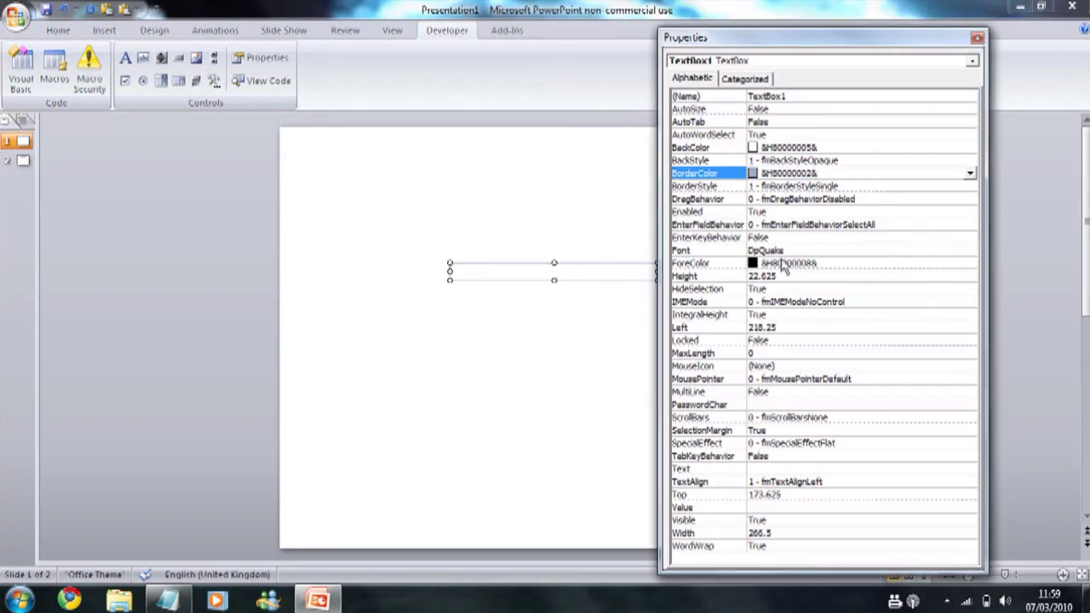
left_click(600, 274)
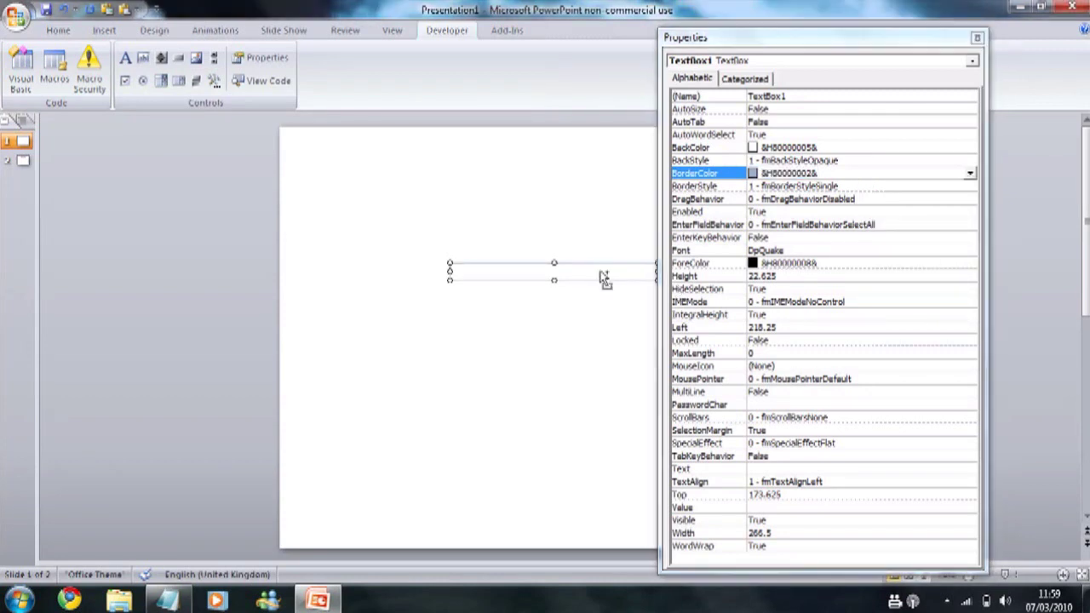
Ctrl-drag a copy of the text box just below it and set its PasswordChar to *.
left_click_drag(600, 275, 601, 298)
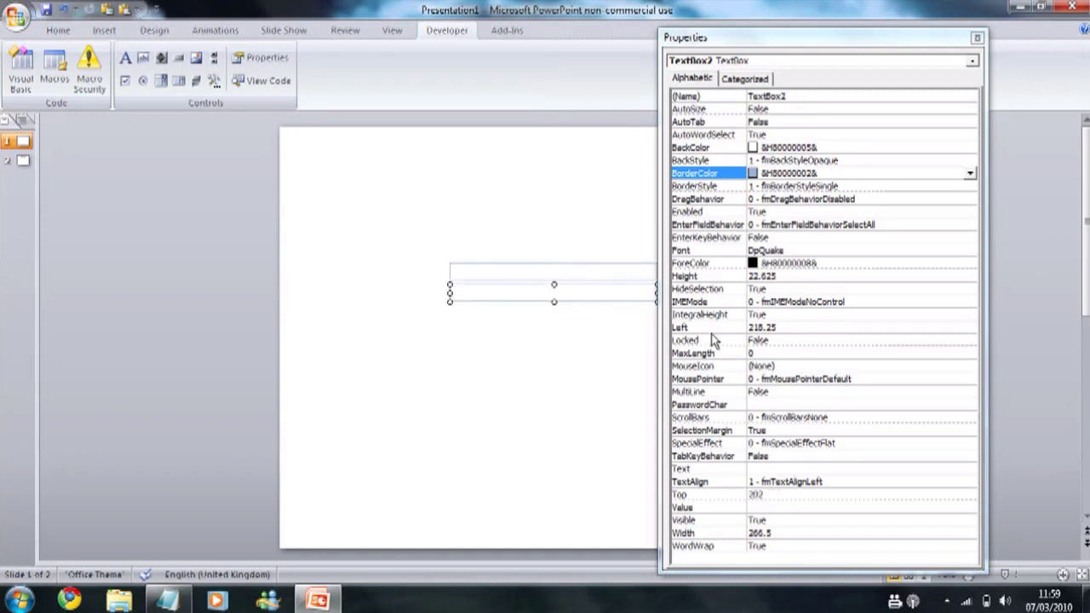
left_click(763, 404)
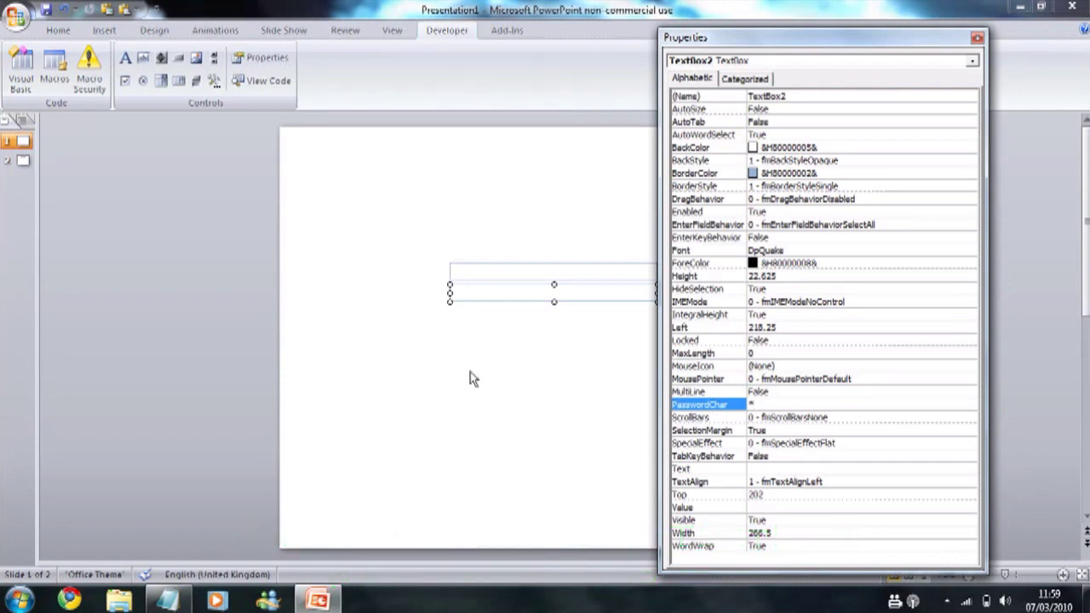
left_click(125, 61)
Draw a label near the top of the slide and set its Caption to Default.
left_click_drag(392, 165, 446, 182)
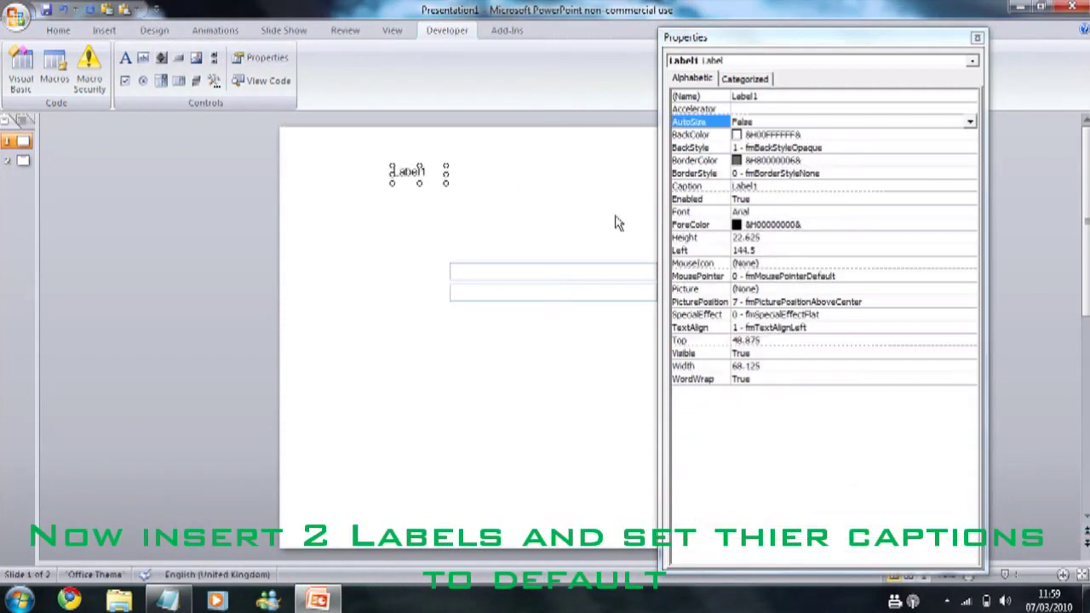
left_click(780, 186)
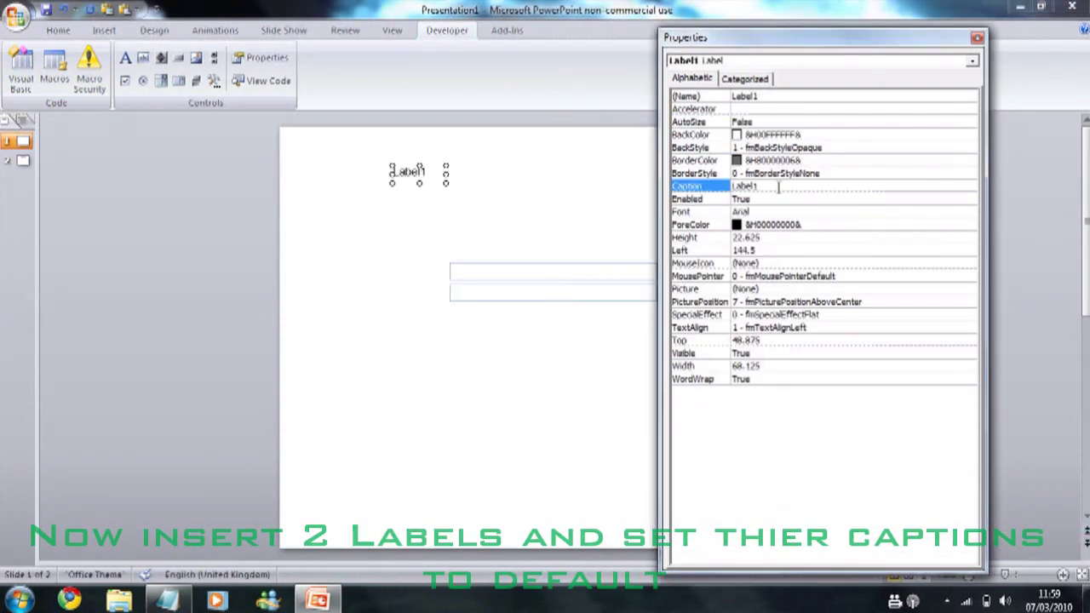
type("Default")
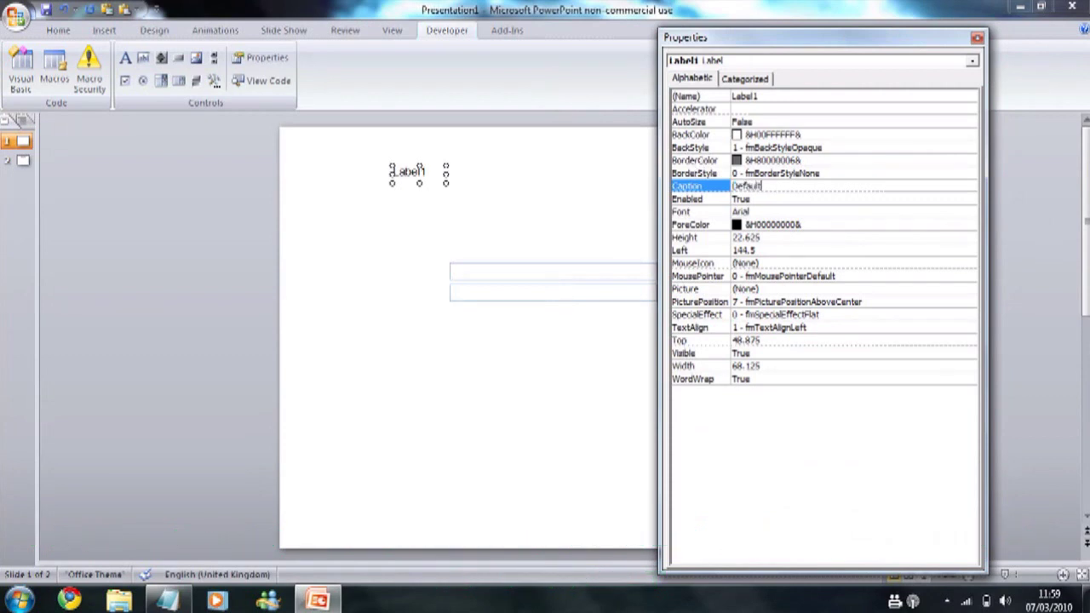
key("Return")
Copy the Default label just below and set Visible to False on both labels.
left_click_drag(408, 167, 409, 187)
left_click(408, 172, "shift")
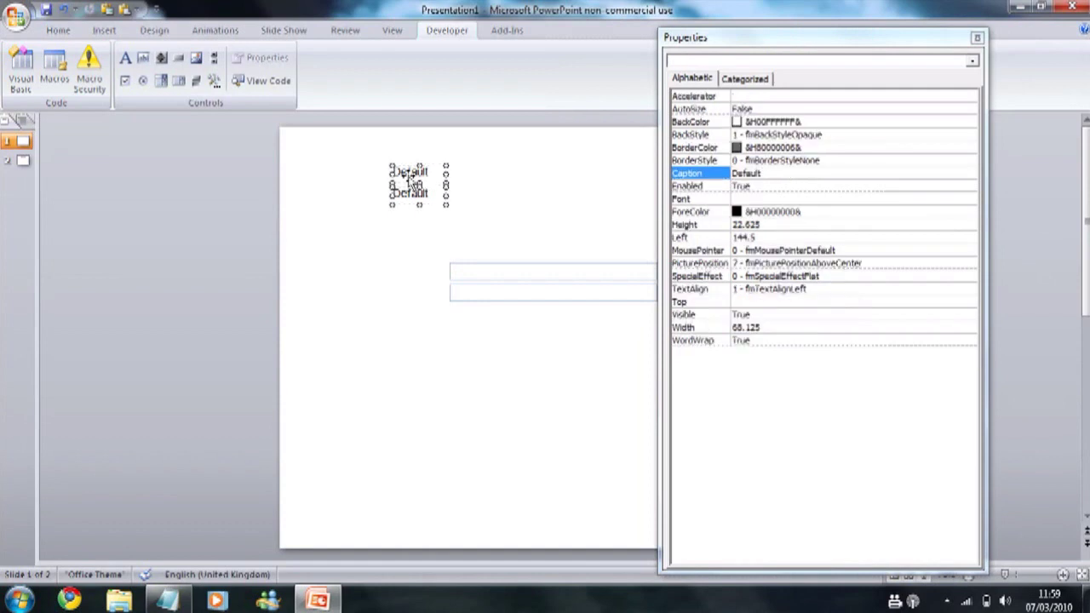
double_click(753, 315)
left_click(358, 246)
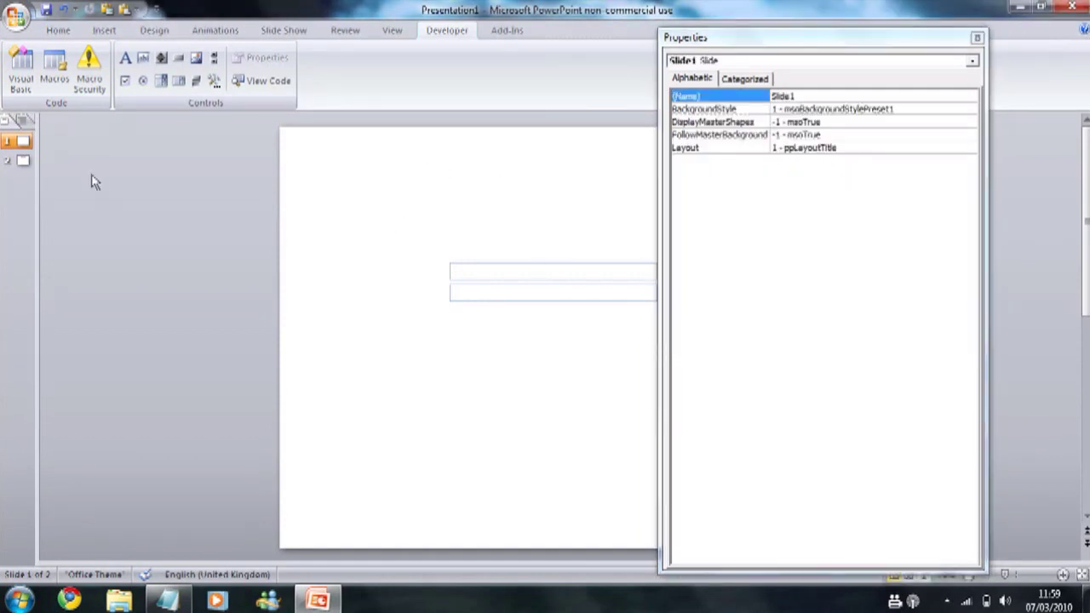
Make sure On Mouse Click slide advancing is switched off in Animations for both slides.
left_click(13, 169, "shift")
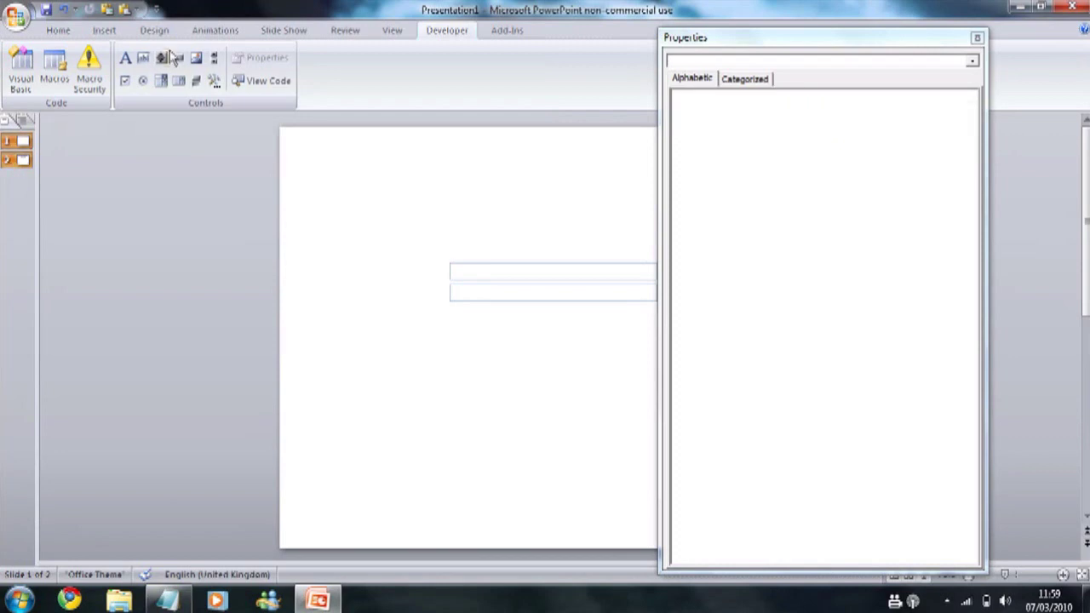
left_click(217, 30)
left_click_drag(906, 42, 876, 145)
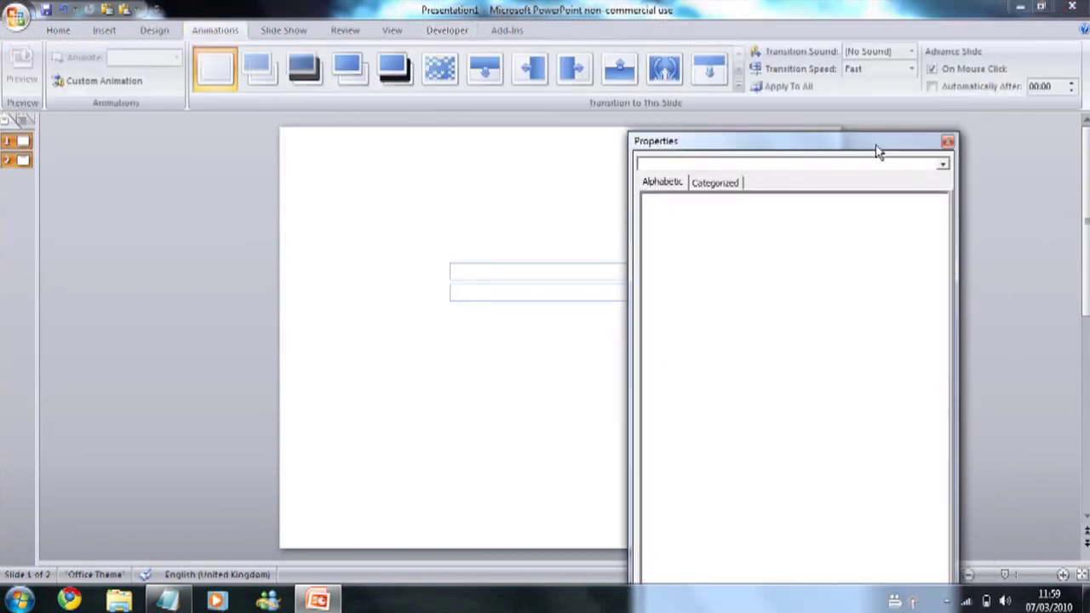
left_click(13, 143)
left_click(13, 143)
Move the Properties window back and pick the Text Box tool from Insert.
left_click_drag(643, 141, 733, 107)
left_click(104, 29)
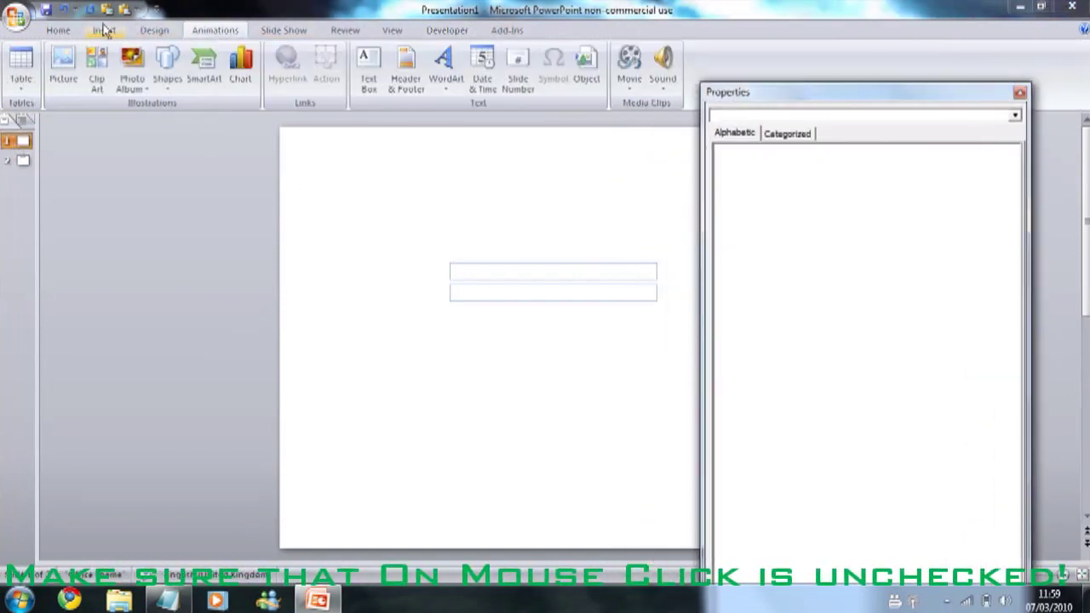
left_click(368, 68)
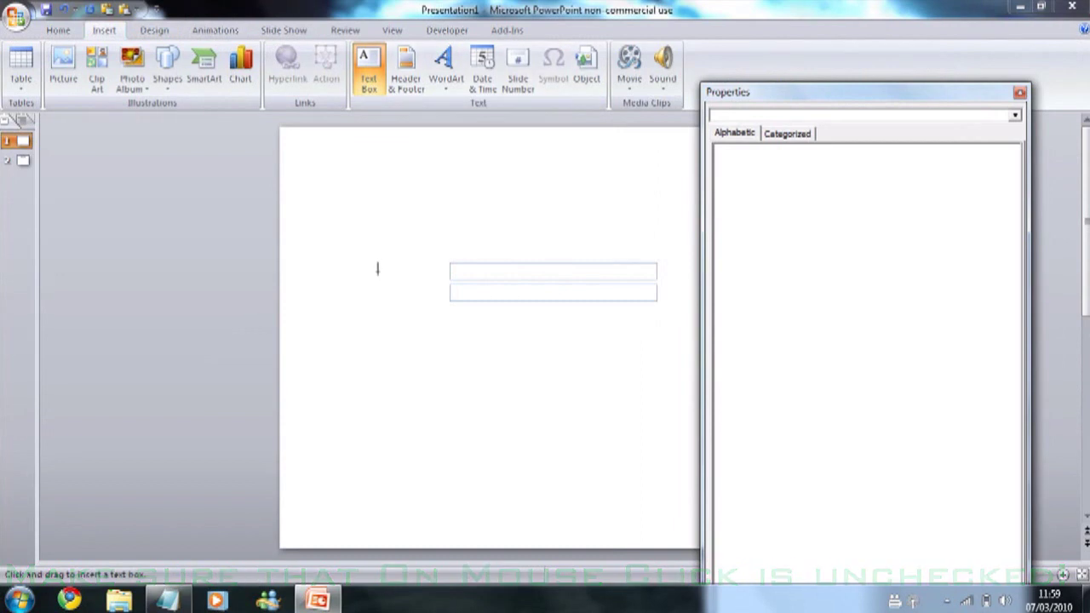
Add a text box reading 'User' left of the first input field, widened to one line.
left_click(411, 267)
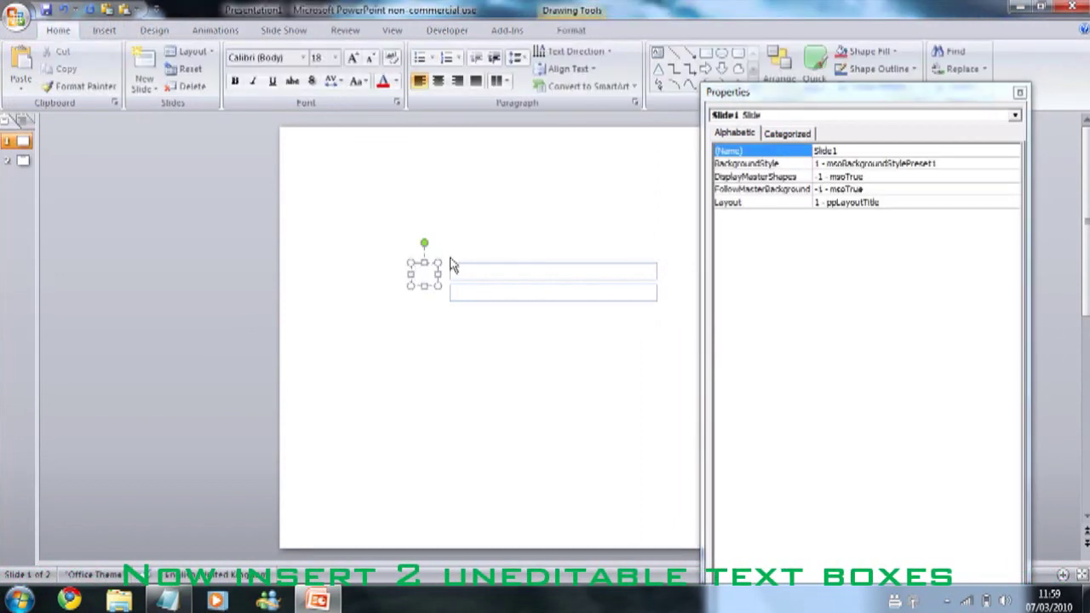
type("User")
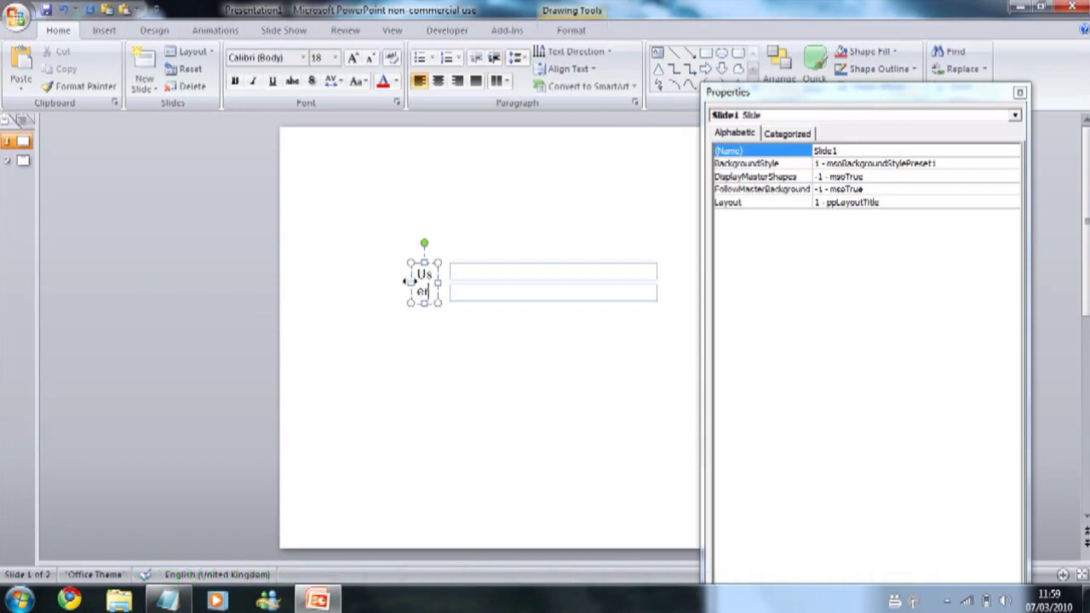
left_click_drag(407, 281, 395, 279)
double_click(409, 274)
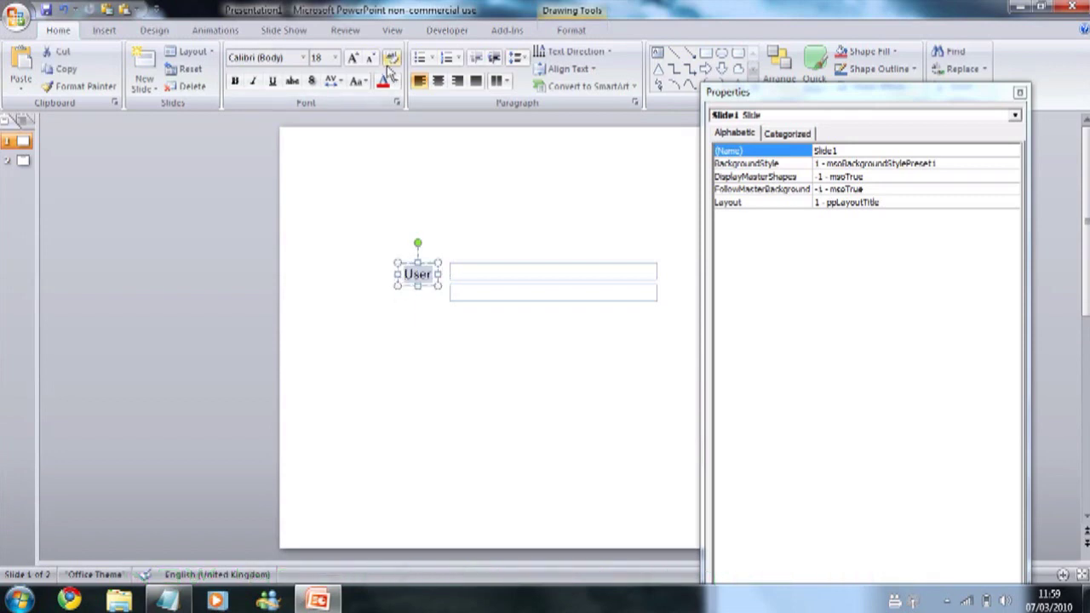
left_click(302, 57)
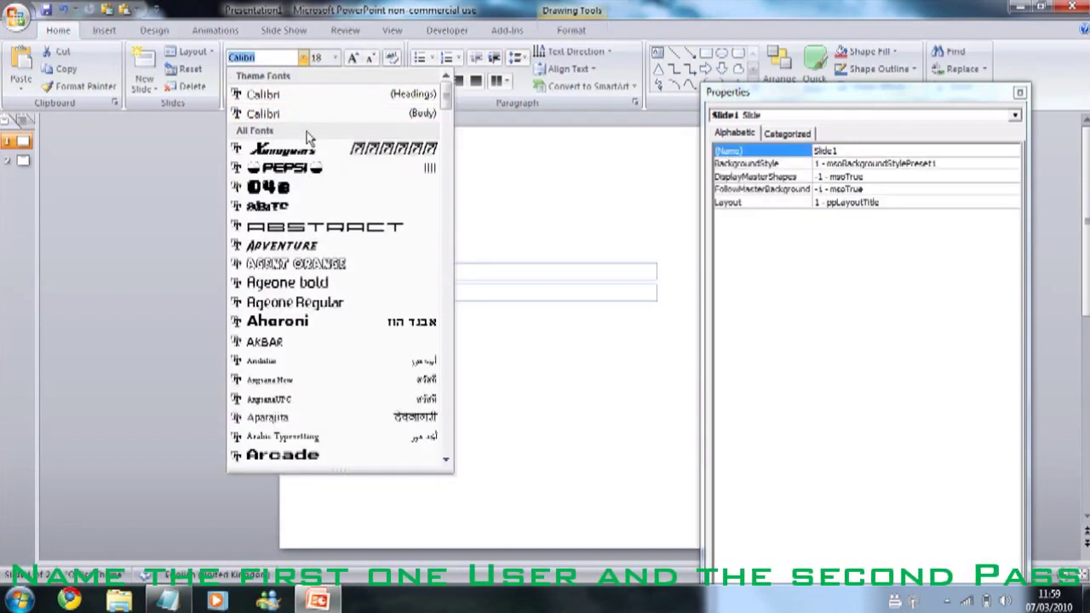
Set the User text to BankGothic Md BT, resize its box, and copy it below.
left_click_drag(446, 99, 446, 117)
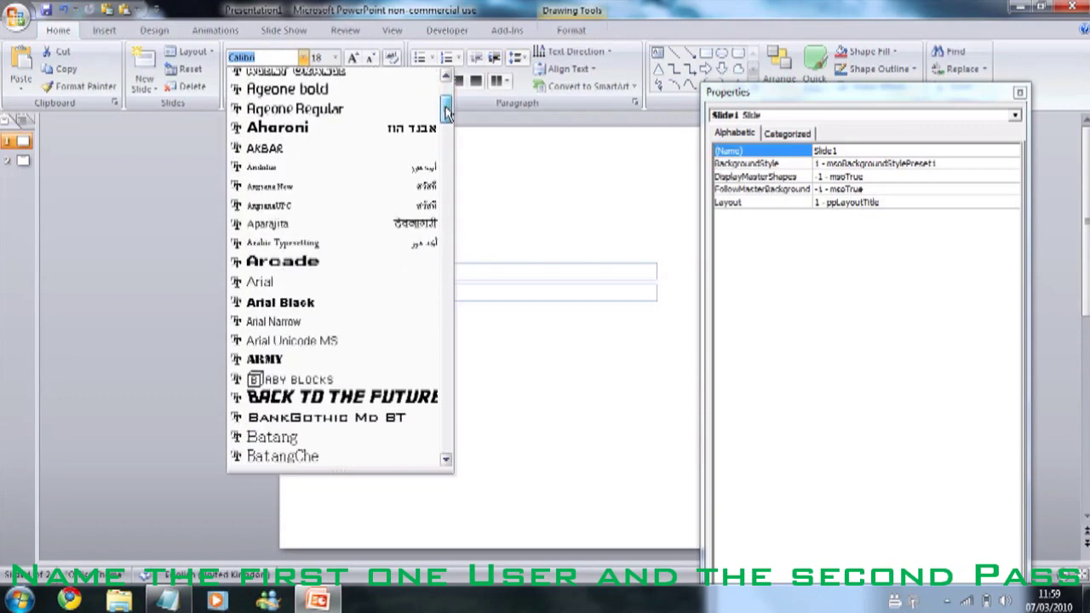
left_click(326, 349)
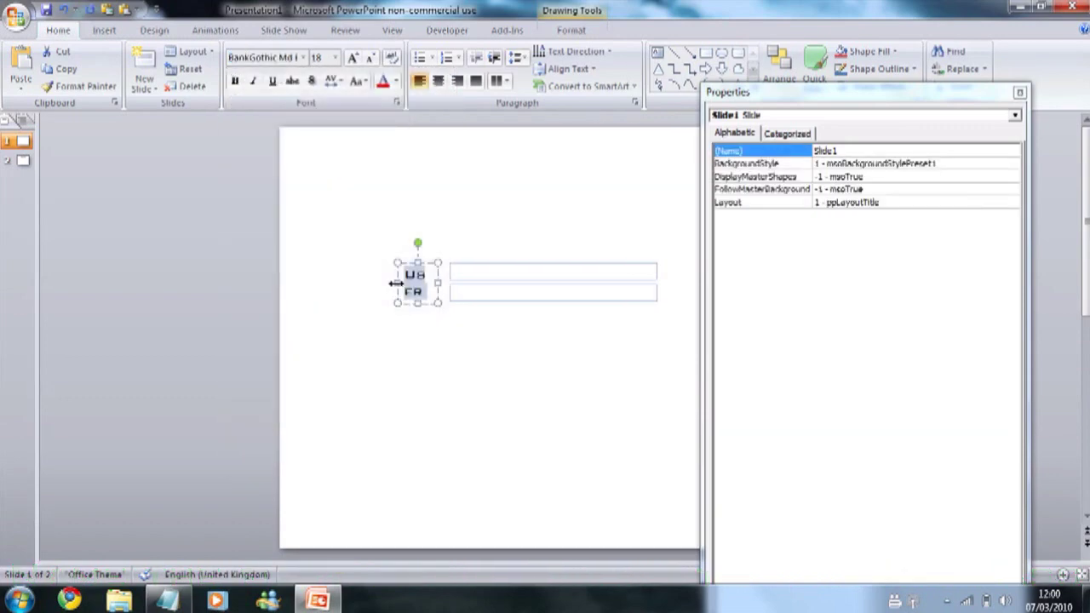
left_click_drag(397, 283, 389, 282)
left_click_drag(440, 280, 442, 303)
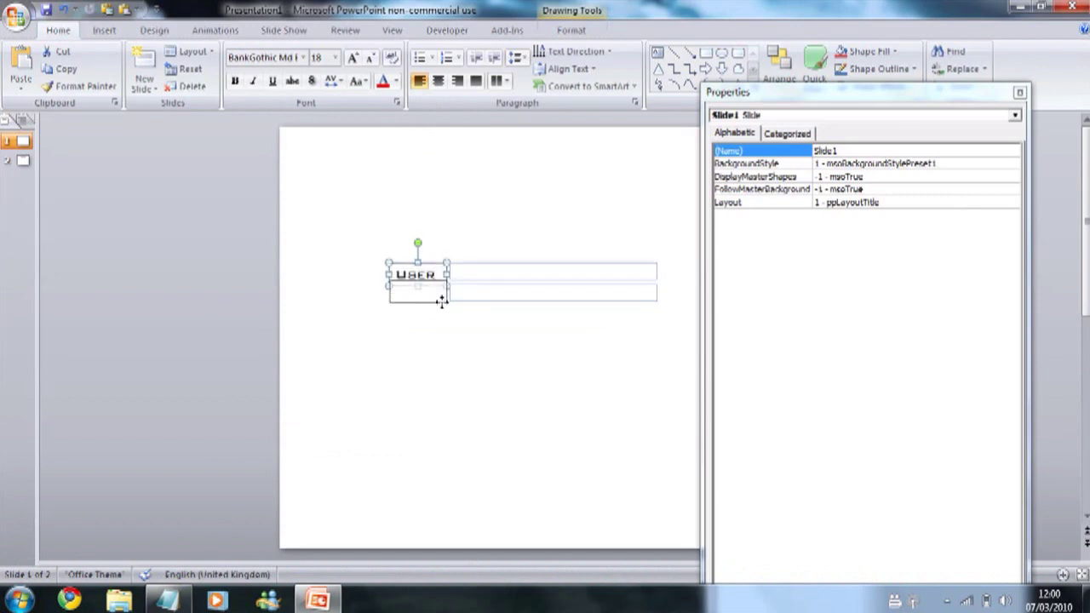
Retype the copied label as PASS beside the lower input field.
double_click(426, 294)
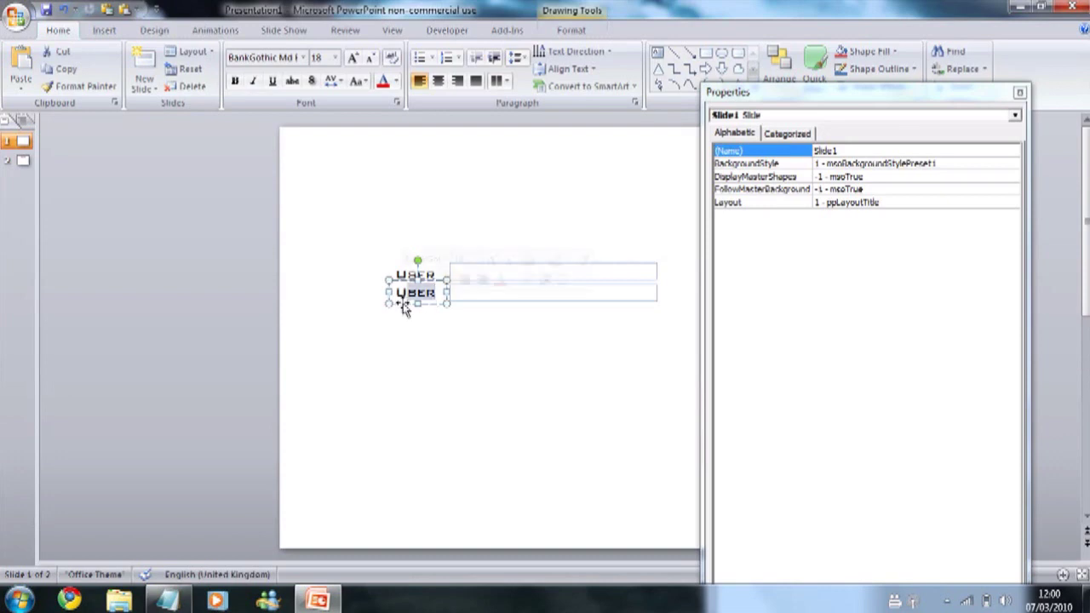
type("U")
key("BackSpace")
left_click(244, 331)
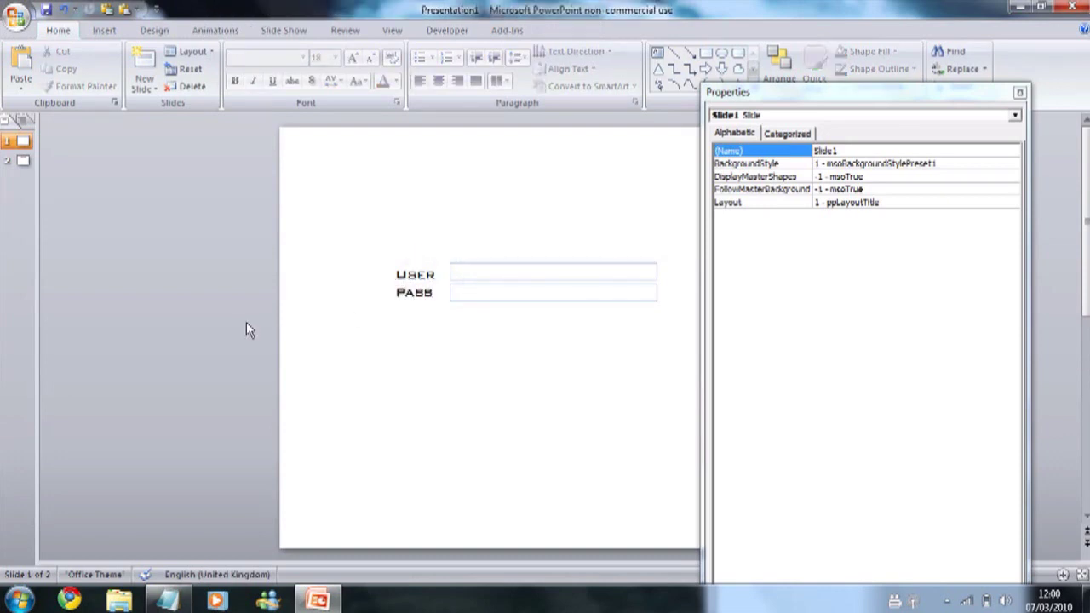
Nudge the USER label up so it lines up with its input field.
left_click(416, 271)
left_click(406, 263)
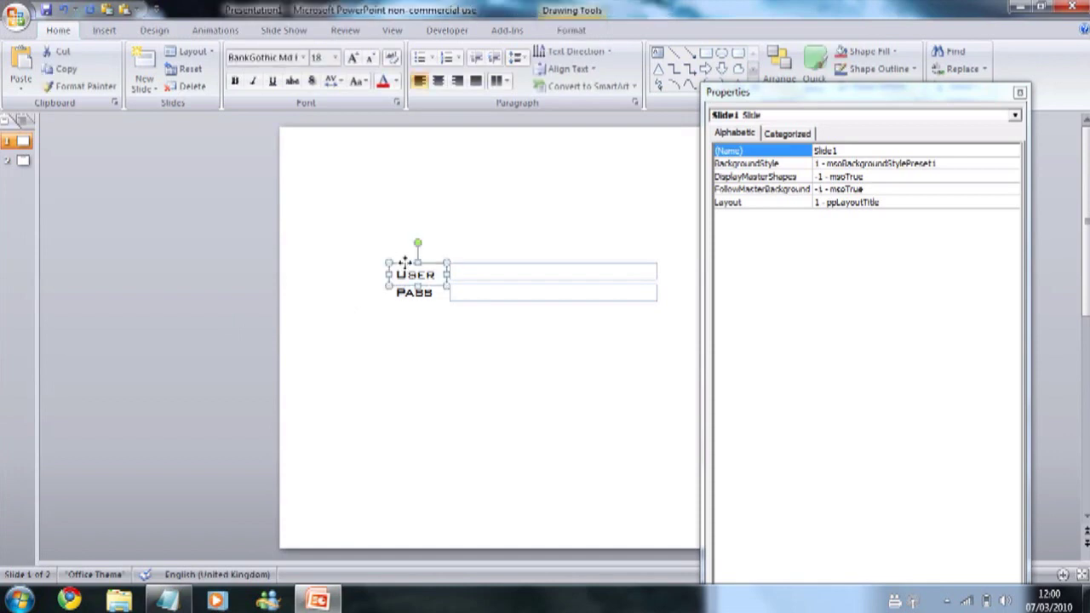
left_click_drag(406, 260, 406, 256)
left_click(422, 232)
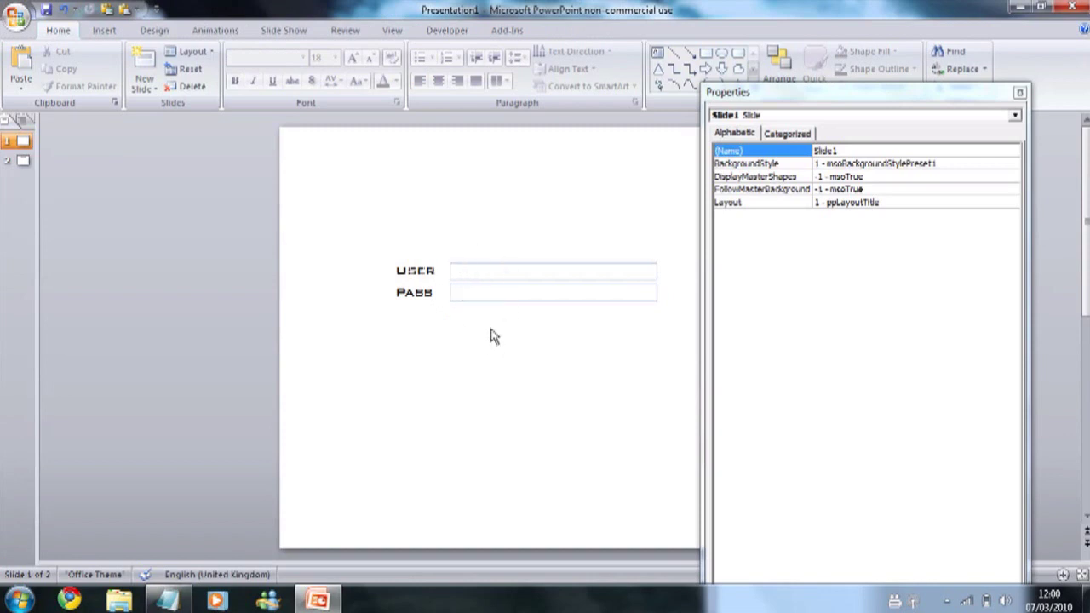
Draw a command button below the PASS field and set its Caption to Add.
left_click(448, 31)
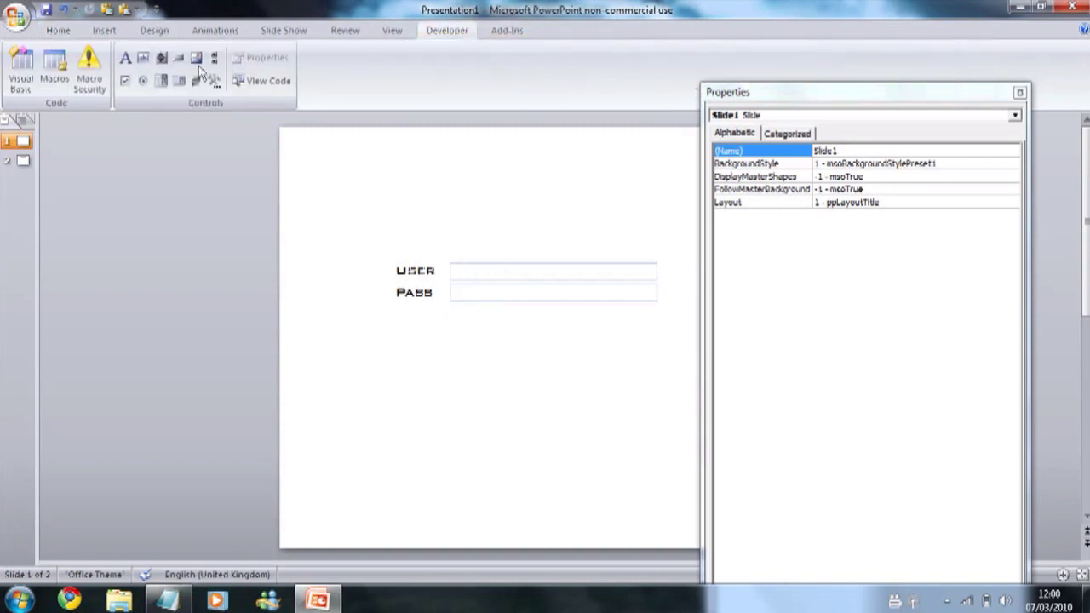
left_click(159, 62)
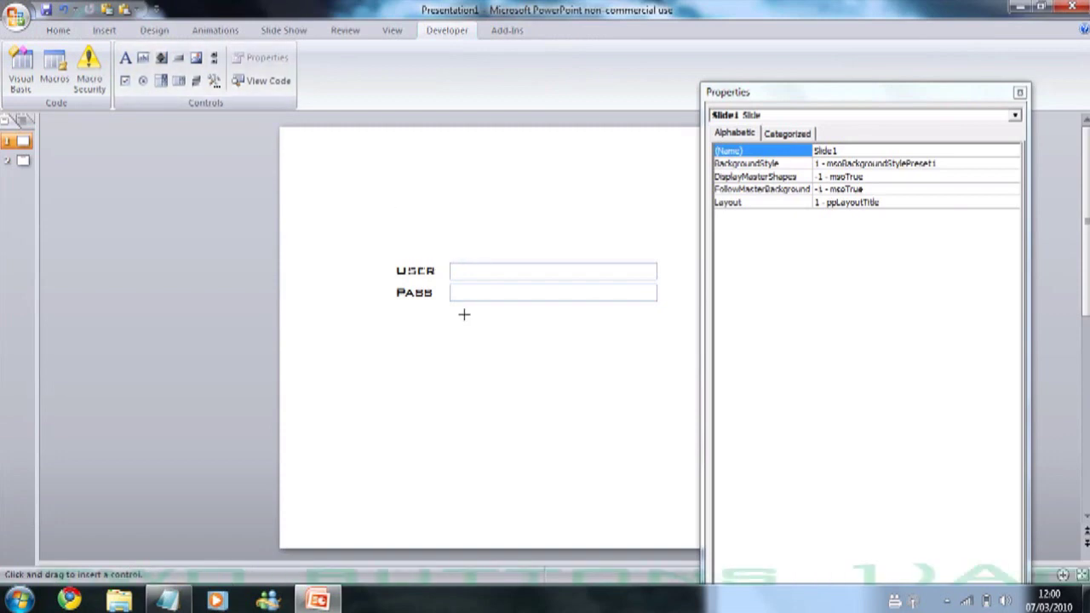
left_click_drag(444, 310, 506, 330)
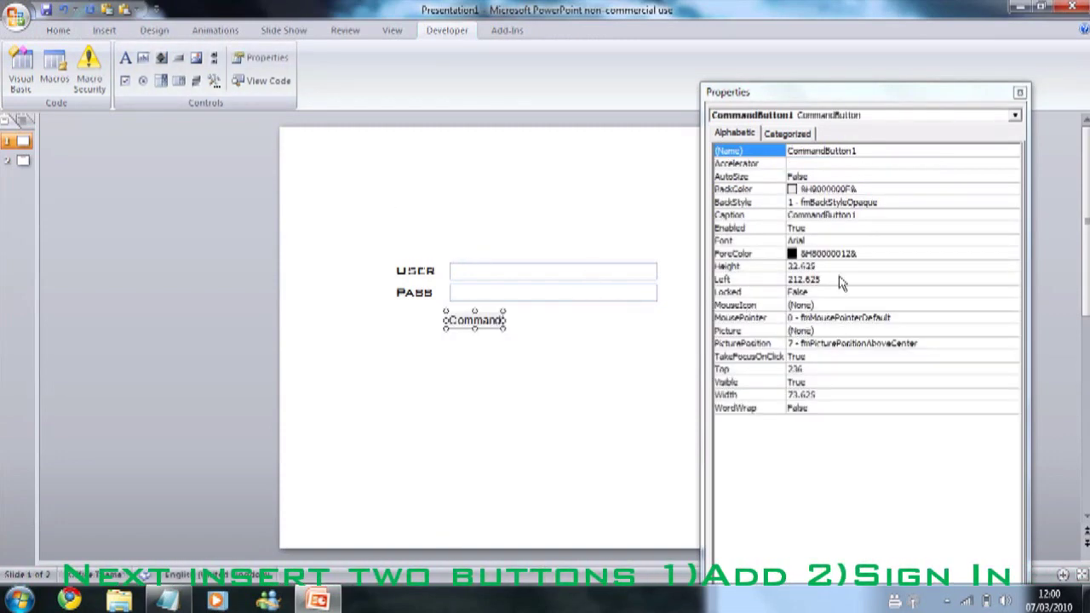
left_click(866, 214)
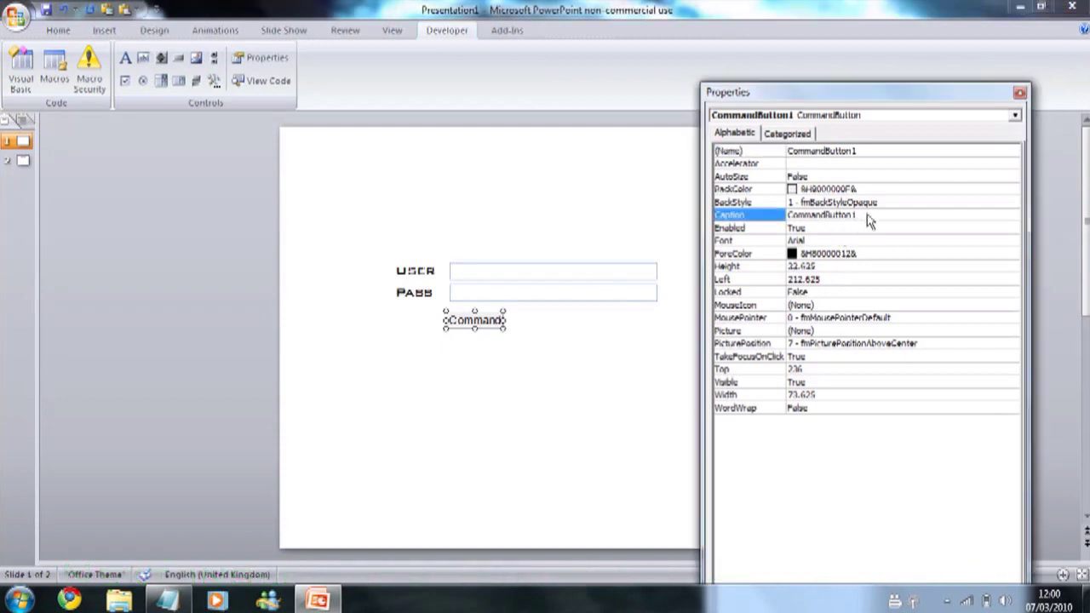
left_click(721, 220)
type("d")
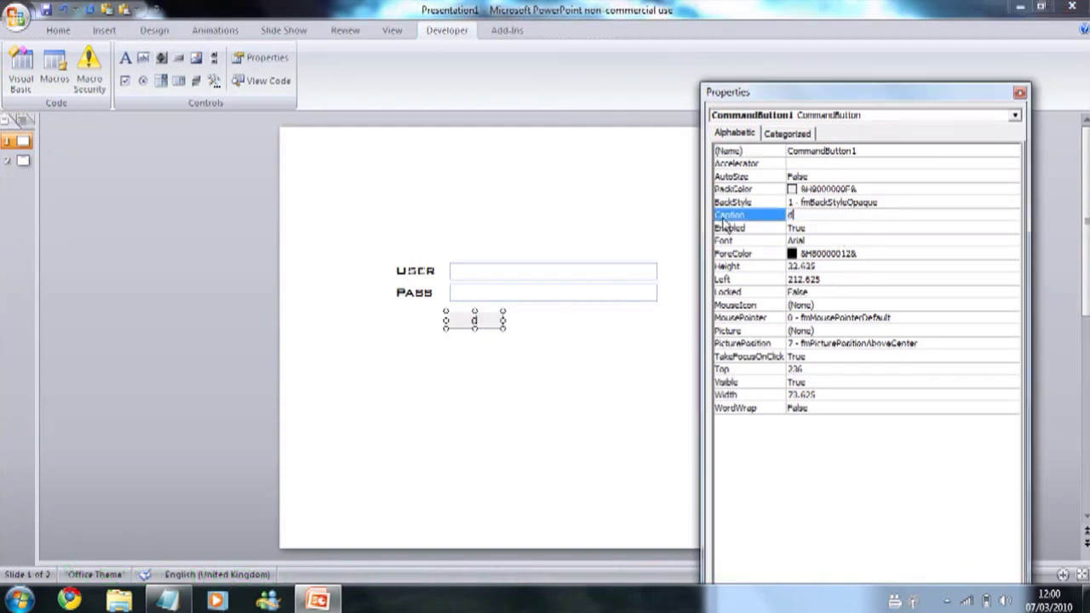
key("BackSpace")
type("dd")
Copy the Add button to the right and change the copy's Caption to Sign in.
left_click_drag(447, 326, 601, 332)
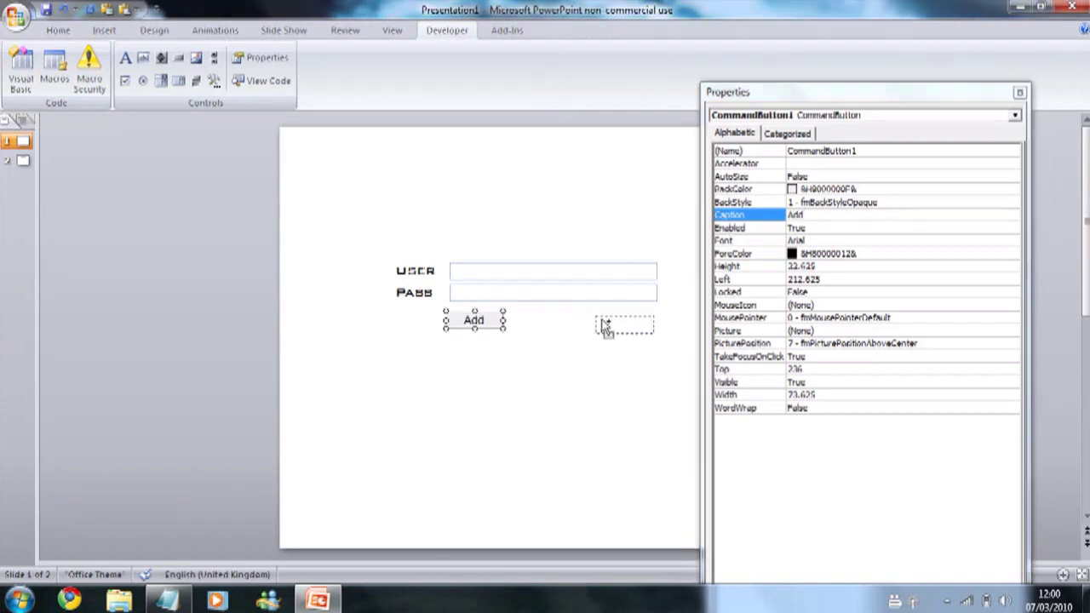
left_click_drag(601, 333, 604, 320)
left_click(808, 215)
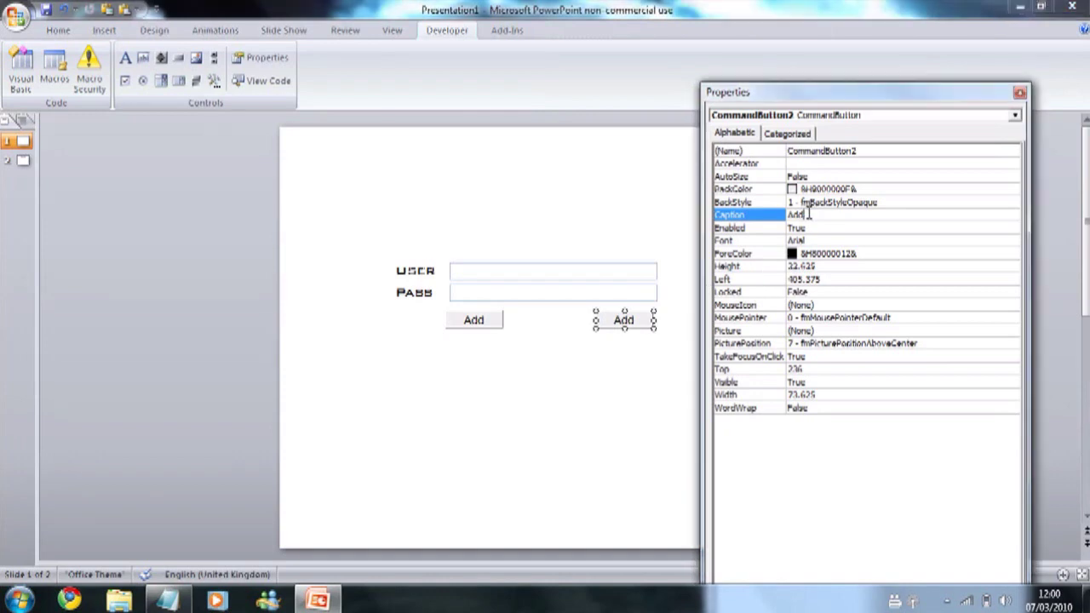
key("BackSpace")
key("BackSpace")
key("BackSpace")
type("ign in")
left_click(577, 373)
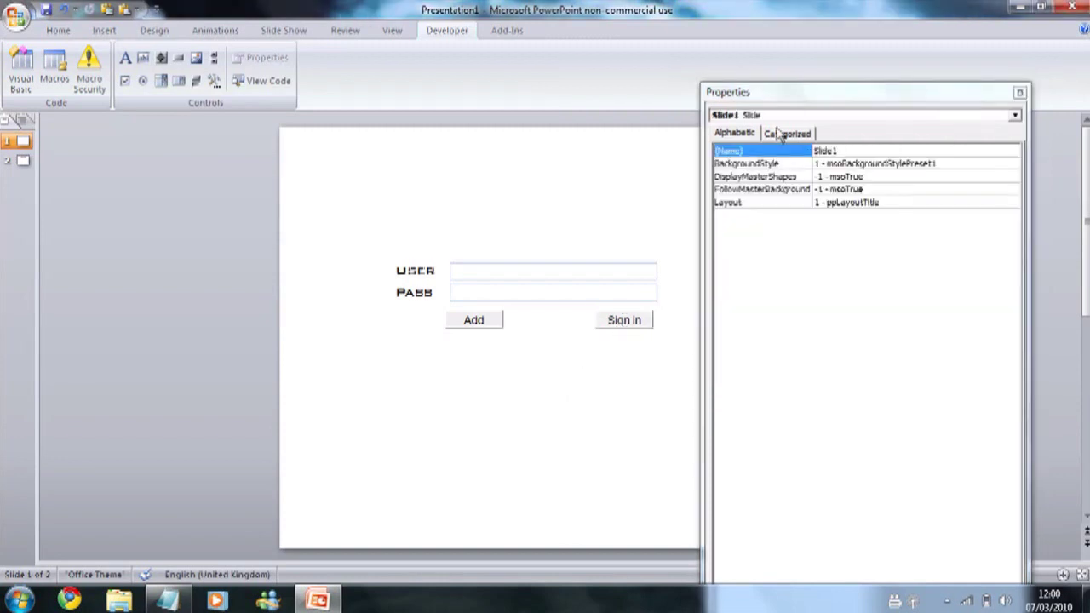
Dock the Properties panel and, in the Add button's code, set Label1.Caption to TextBox1.Text.
left_click_drag(817, 106, 1053, 65)
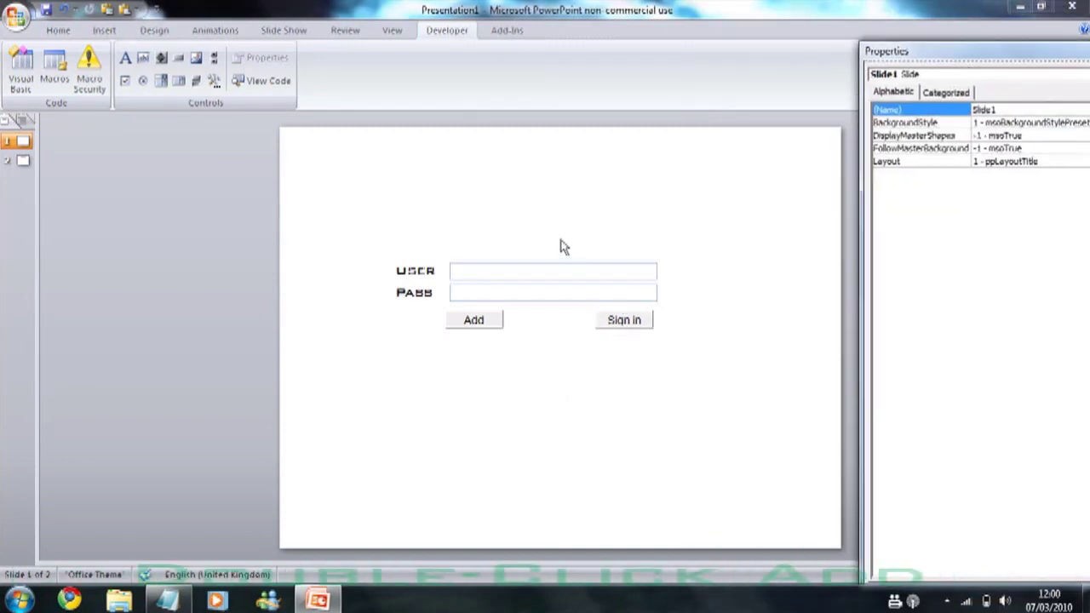
double_click(471, 327)
type("Label1")
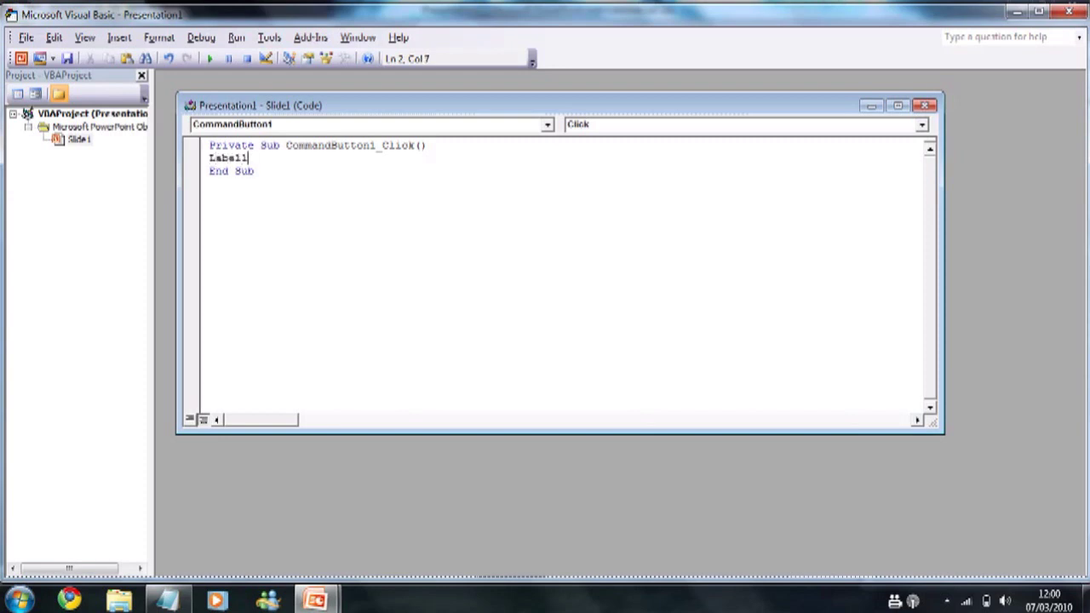
type(".Caption = TextBox1")
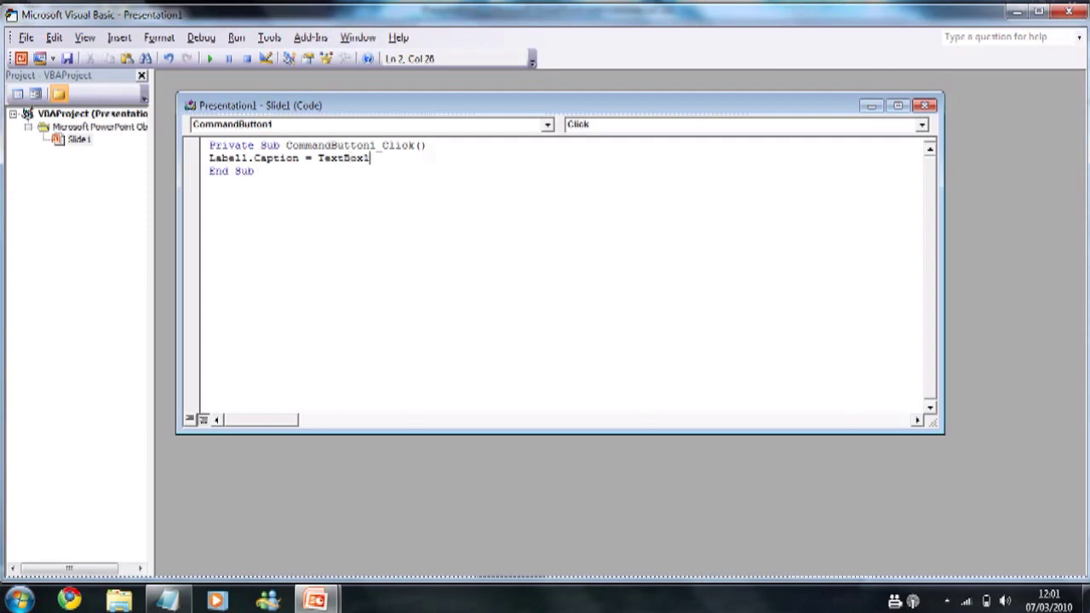
type(".Text")
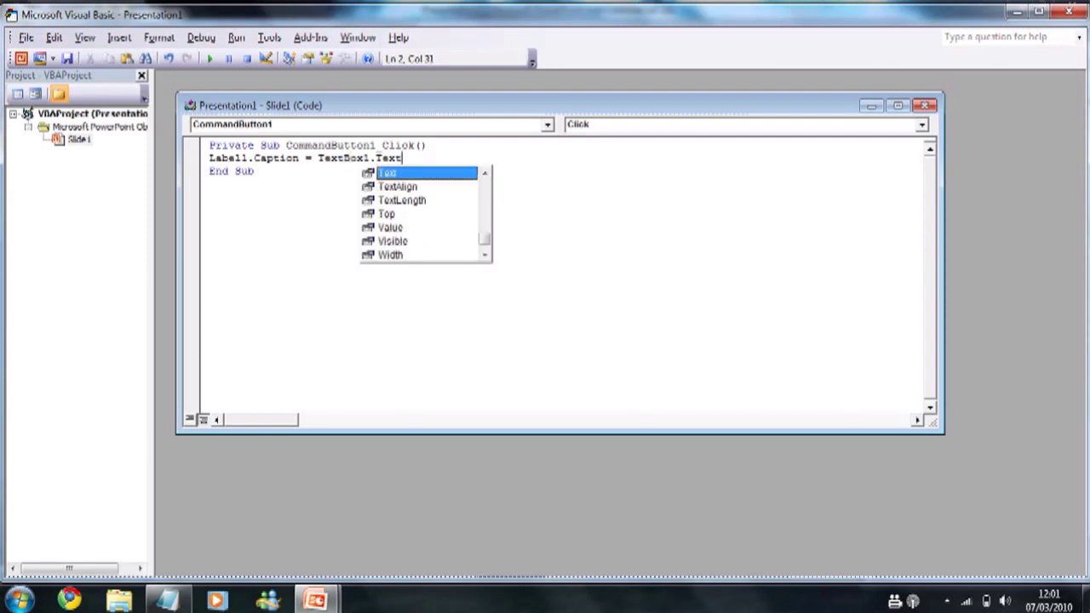
Duplicate that line as Label2.Caption = TextBox2.Text.
key("shift+Left")
key("shift+Left")
key("shift+Left")
key("shift+Left")
key("shift+Left")
key("shift+Left")
key("shift+Left")
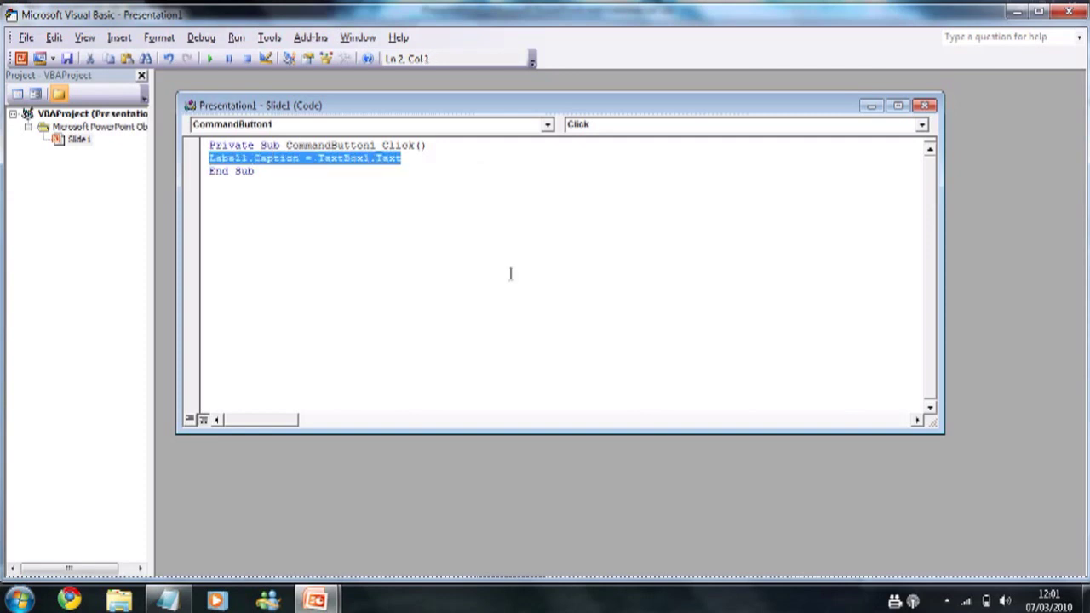
key("End")
key("Return")
type("Label1.Caption = TextBox1.Text")
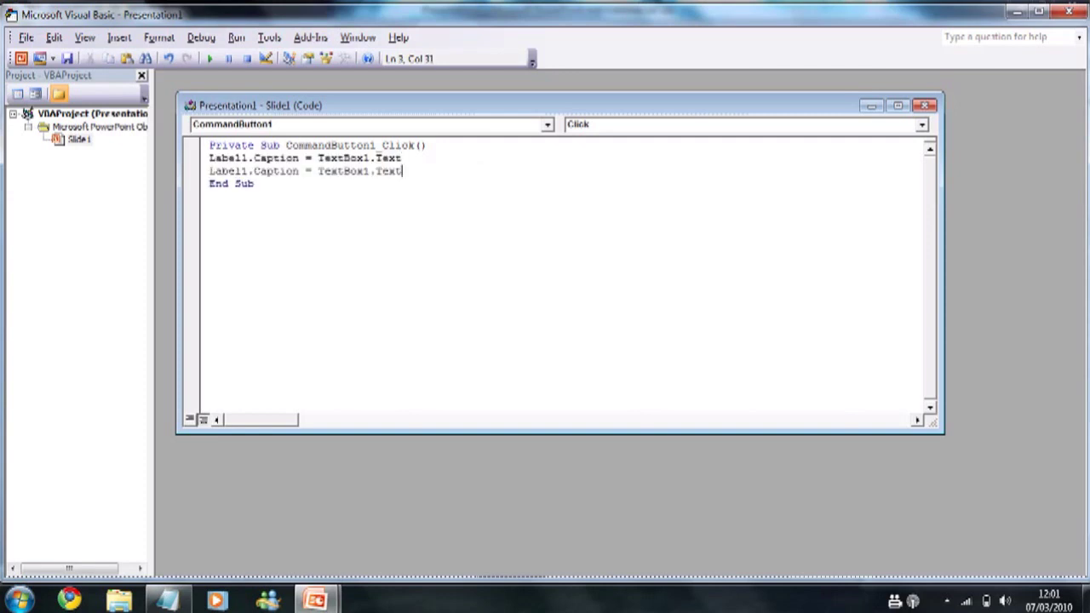
key("Left")
key("Left")
key("Left")
Add MsgBox "User Created!!" and lines clearing TextBox1 and TextBox2, then return to the slide.
key("Left")
key("Left")
key("Left")
key("Left")
key("Left")
key("Left")
key("BackSpace")
type("2")
key("Right")
key("Right")
key("Right")
key("Right")
key("Right")
key("Right")
key("Left")
key("Return")
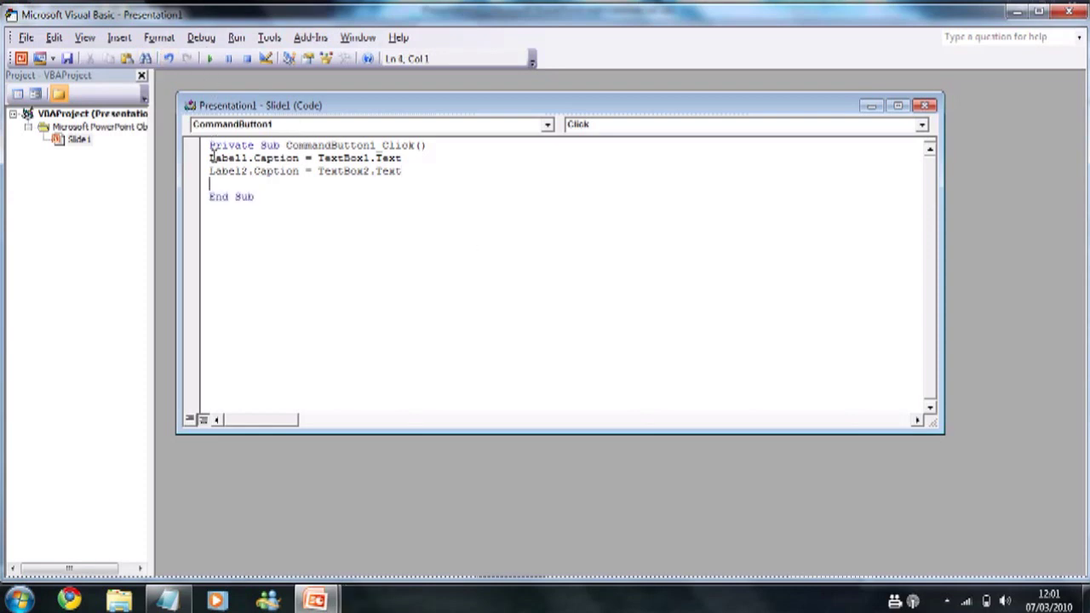
type("MsgBox \"User Created!!\" TextBox1.Text = \"\" TextBox2.Text = \"\"")
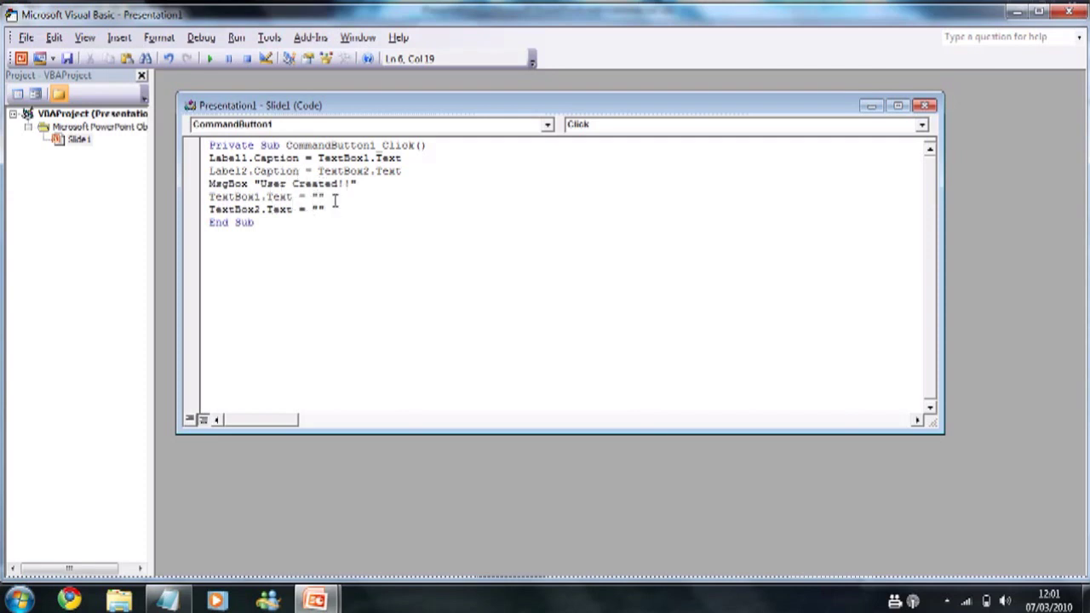
left_click(1018, 10)
Code the Sign in button to advance to the next slide when both boxes match the label captions, then close the VBA editor.
double_click(625, 332)
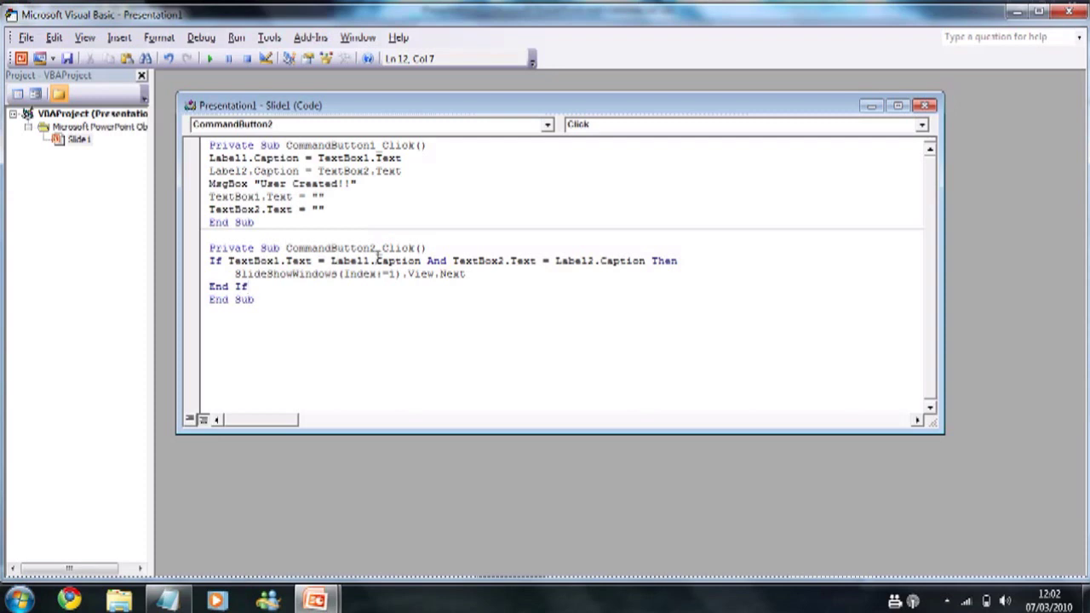
left_click(1066, 12)
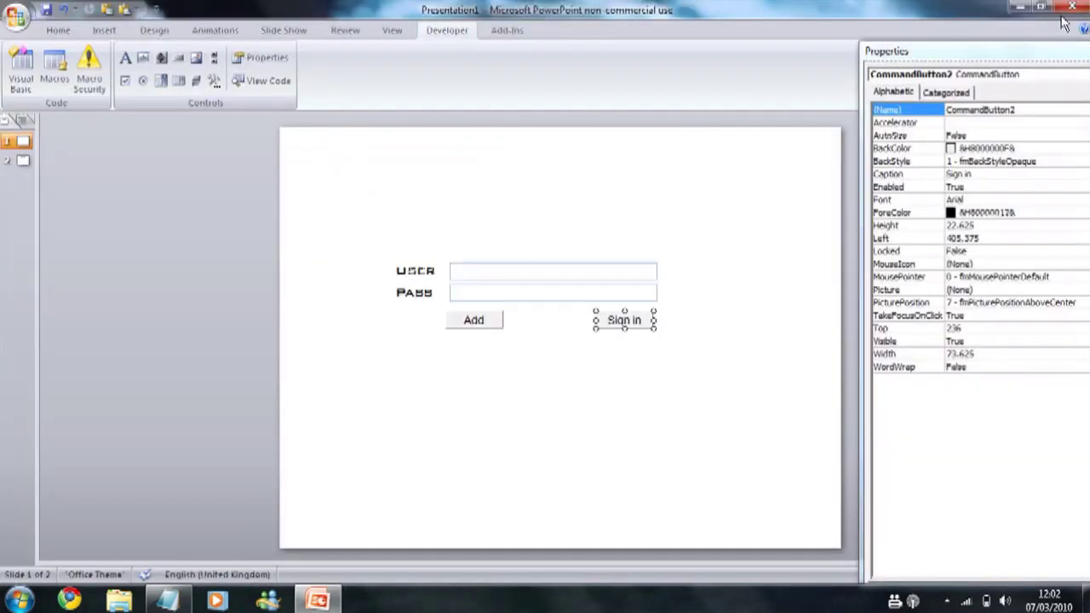
Start the slide show from the beginning and enter user 'Mr' with a password.
left_click(297, 31)
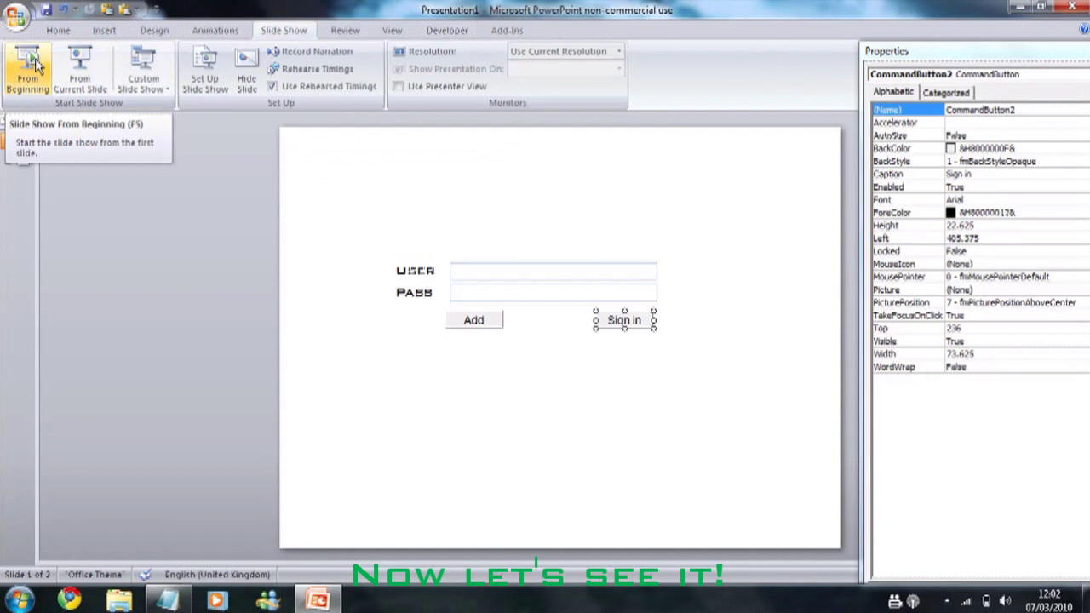
left_click(35, 64)
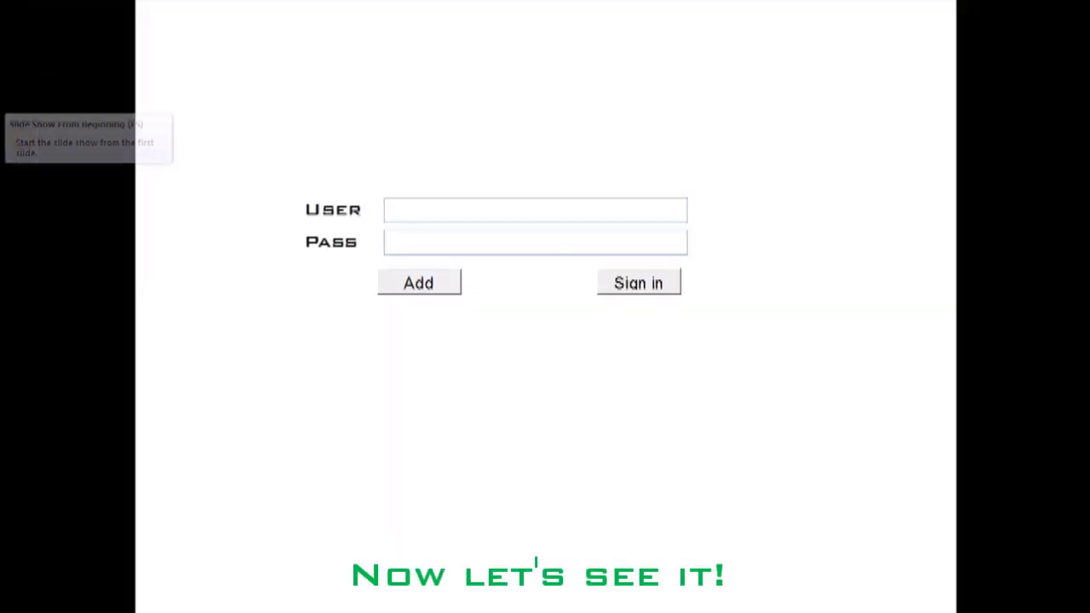
left_click(409, 218)
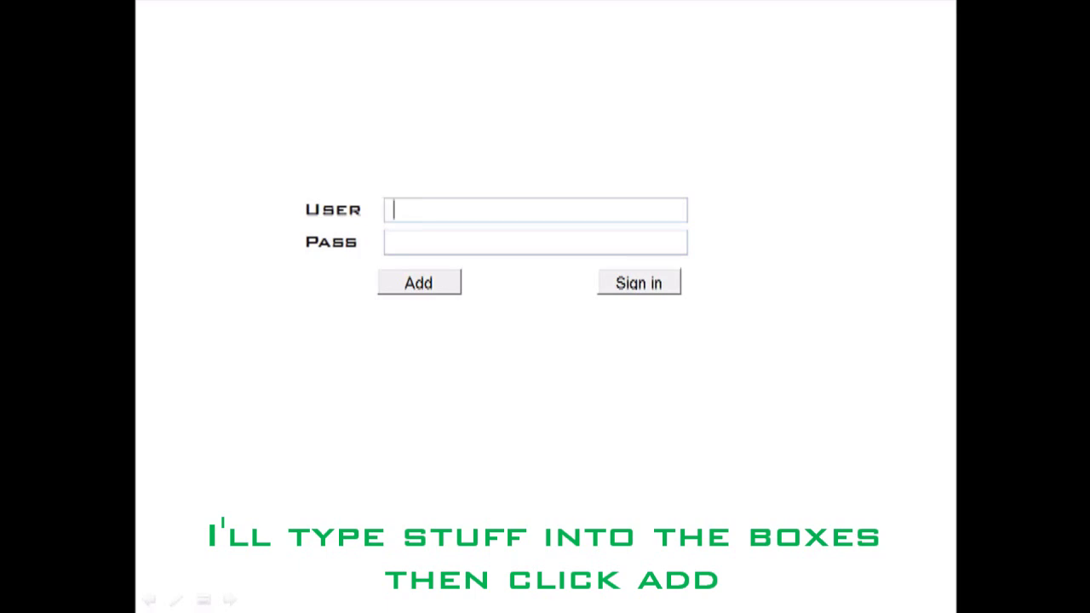
type("Mr")
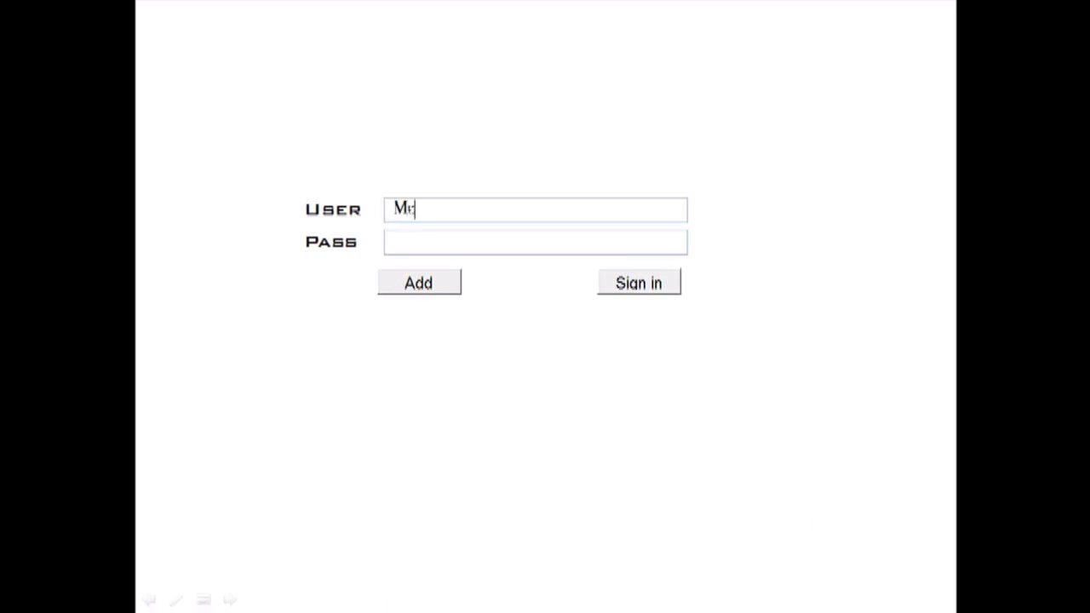
left_click(405, 243)
type("123")
Add the user, dismiss the User Created!! message, and try Sign in with the boxes empty.
left_click(408, 290)
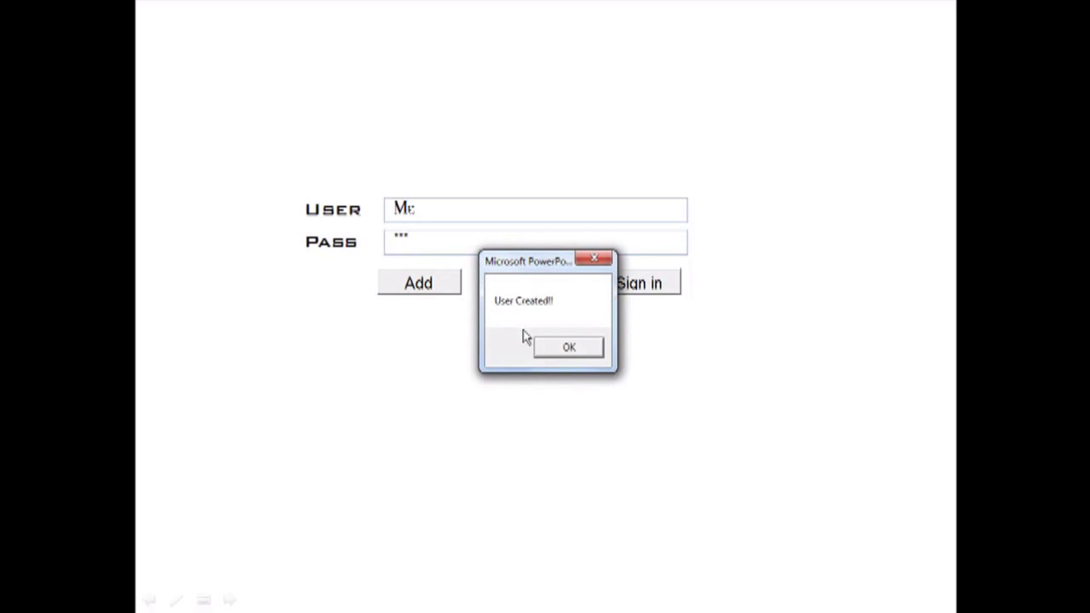
left_click(569, 347)
left_click(569, 219)
left_click(645, 285)
left_click(638, 220)
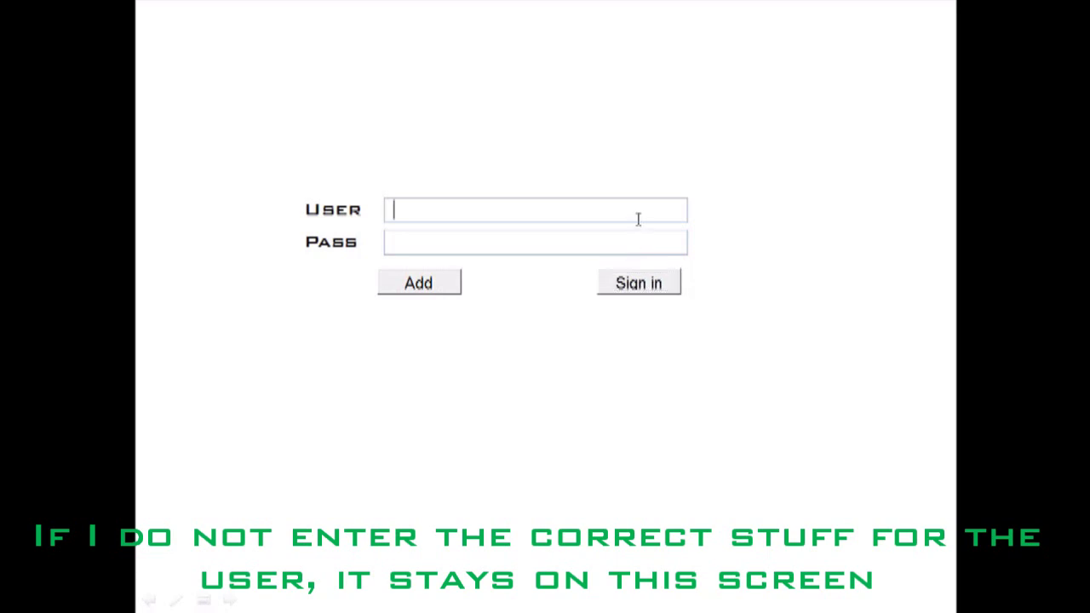
Sign in as 'Me' with a password to reach the Signed In! slide, then exit the show with Esc.
type("Me")
left_click(583, 246)
type("abc")
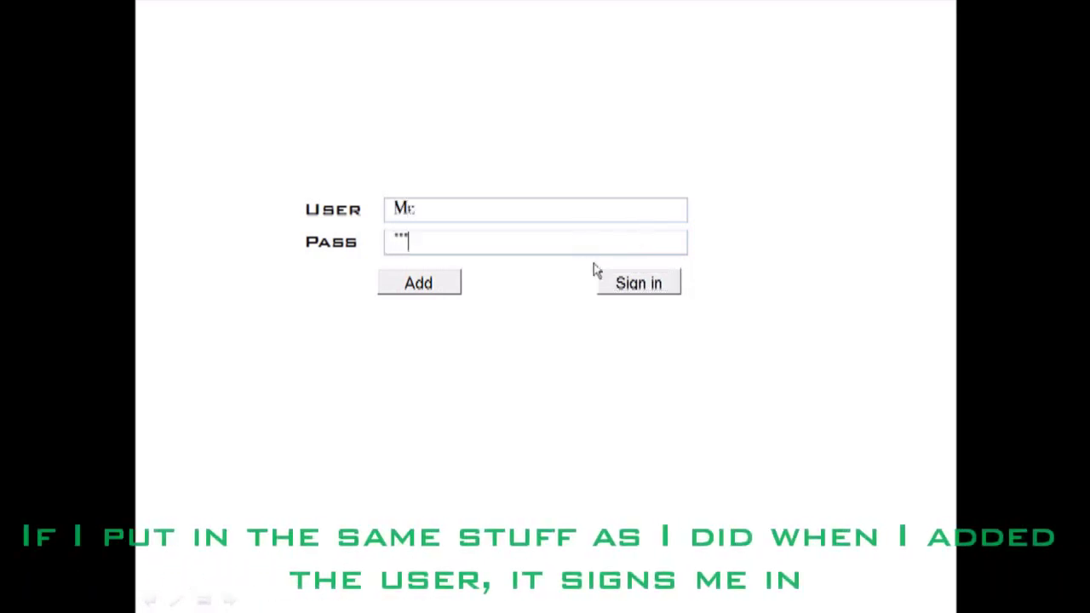
left_click(643, 286)
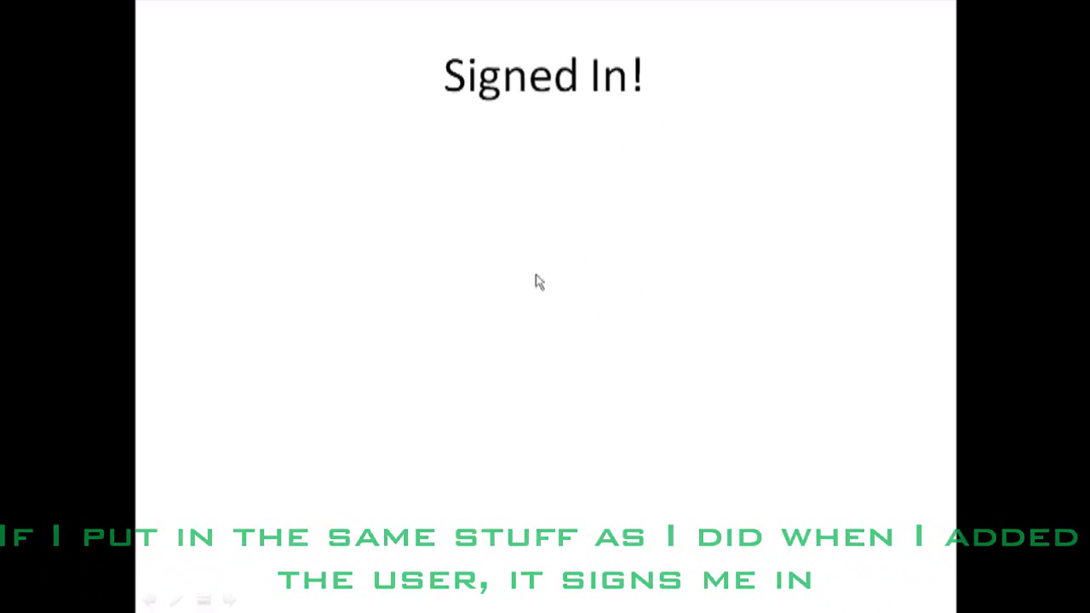
key("Escape")
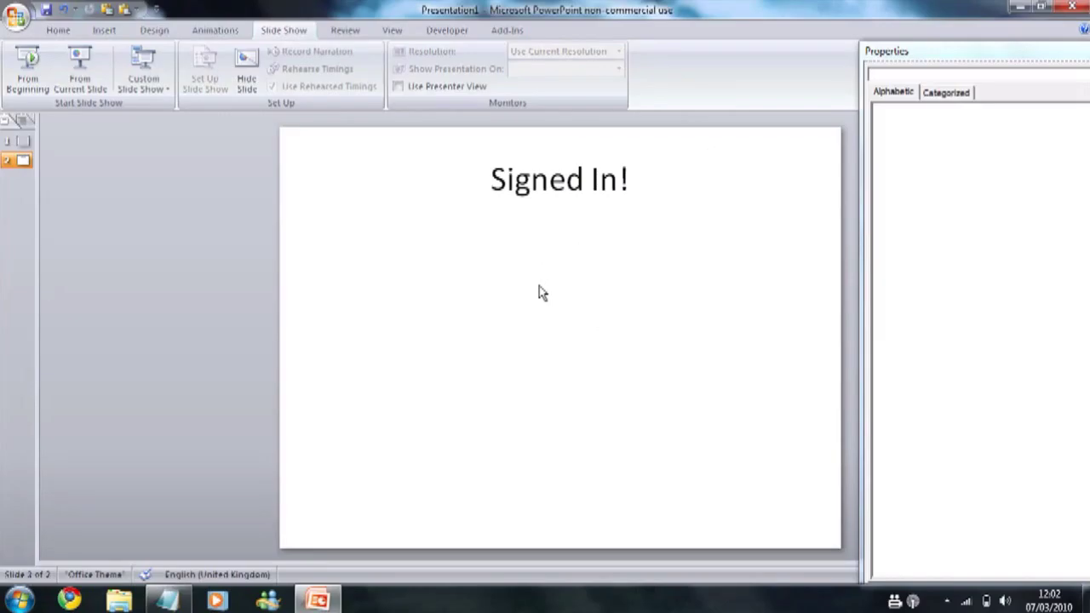